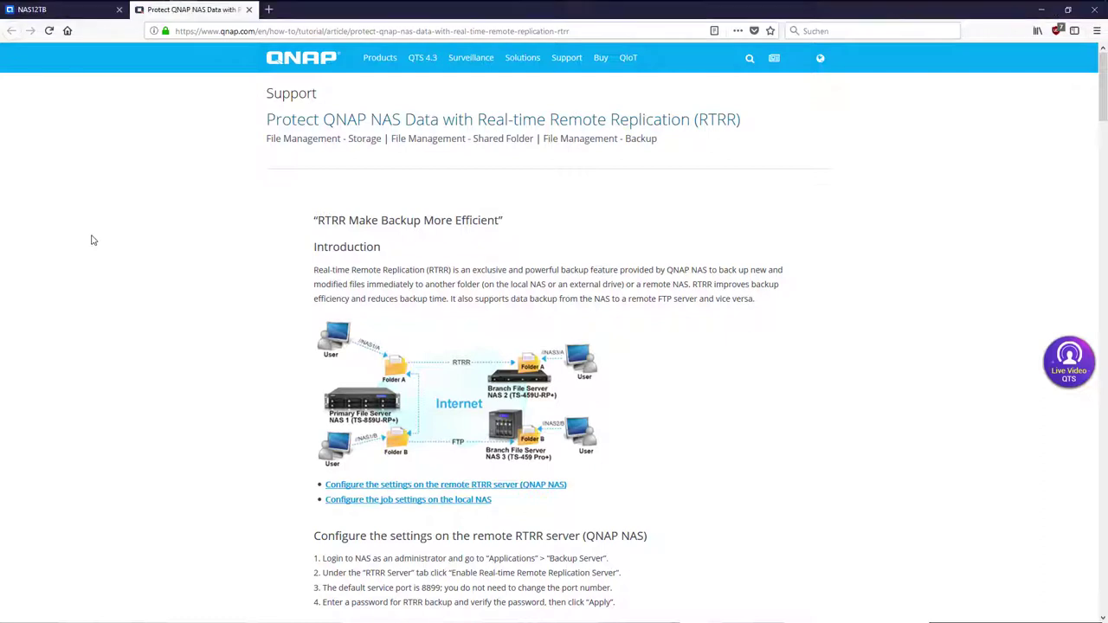
Step: Switch to the NAS12TB source and show the Hybrid Backup Sync overview
{"action": "left_click", "coordinate": [90, 17]}
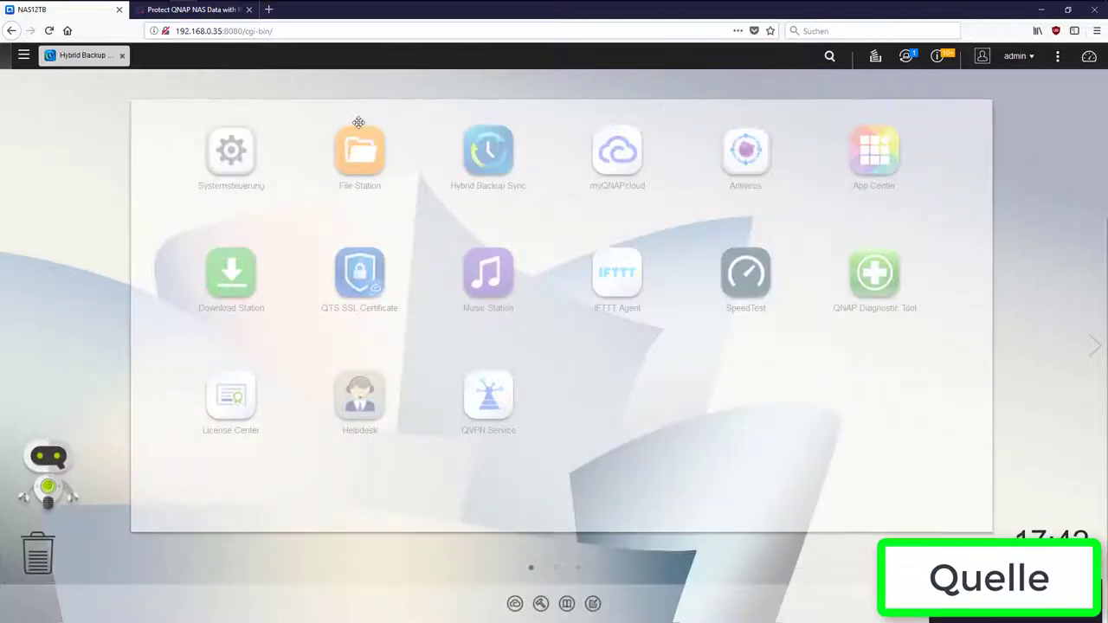
{"action": "left_click_drag", "start_coordinate": [359, 122], "coordinate": [371, 125]}
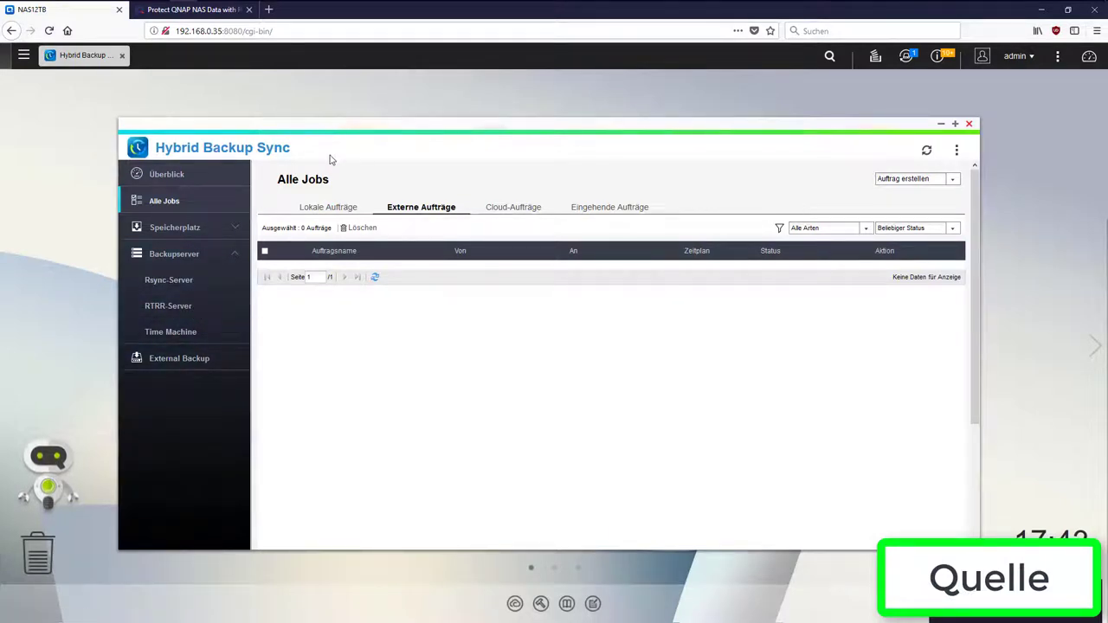
{"action": "left_click", "coordinate": [164, 173]}
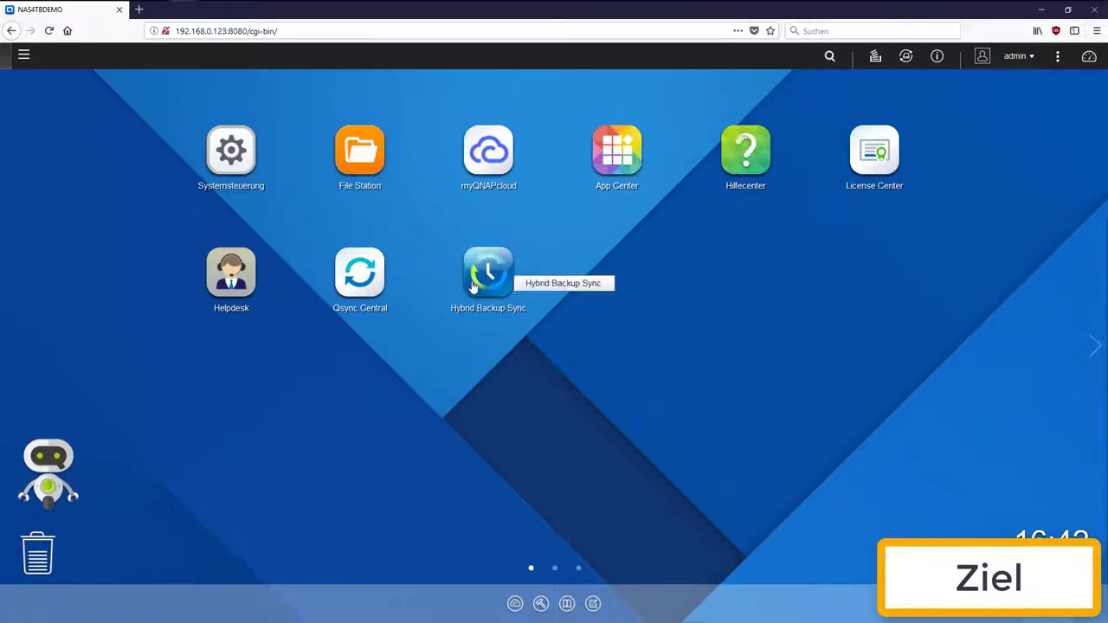
Step: On the NAS4TBDEMO target, find Hybrid Backup Sync among the App Center's Sicherung / Sync. apps and open it
{"action": "left_click", "coordinate": [596, 173]}
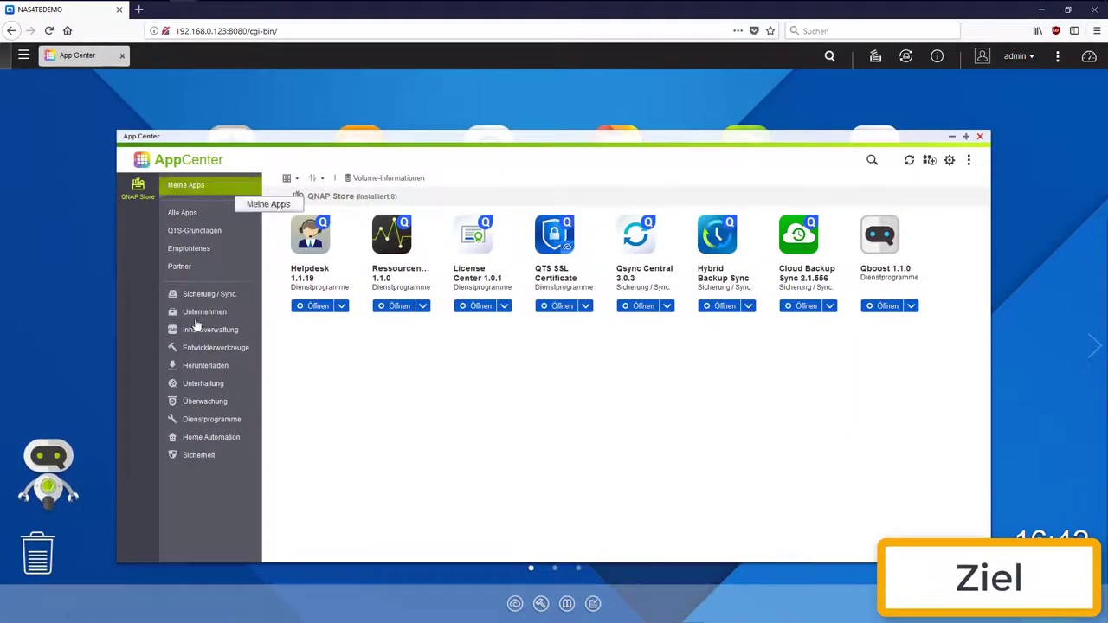
{"action": "left_click", "coordinate": [221, 297]}
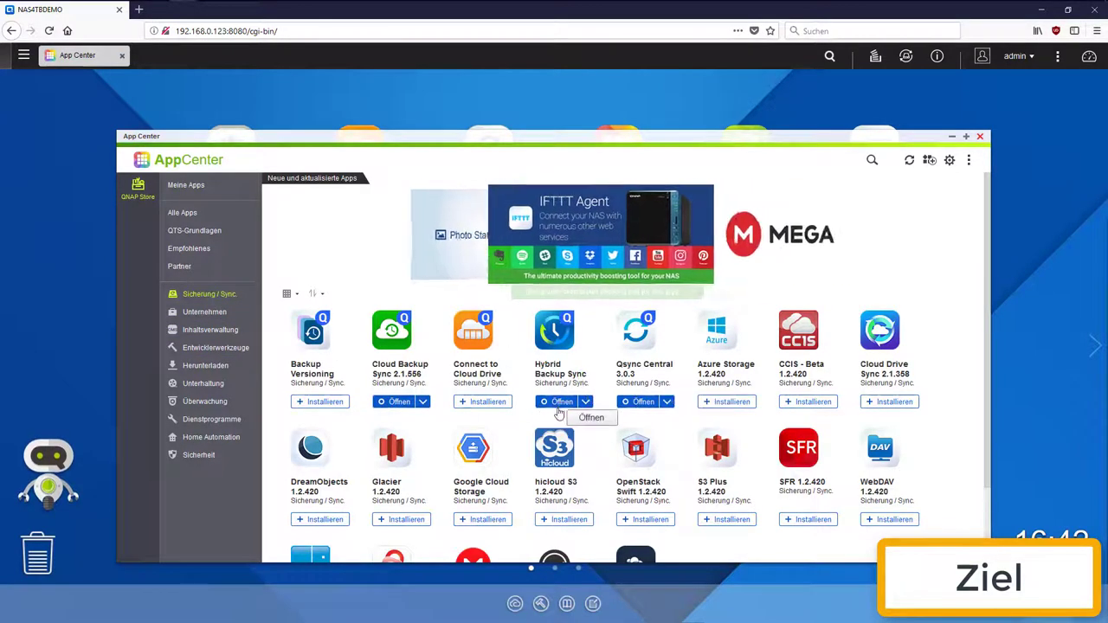
{"action": "left_click", "coordinate": [560, 402]}
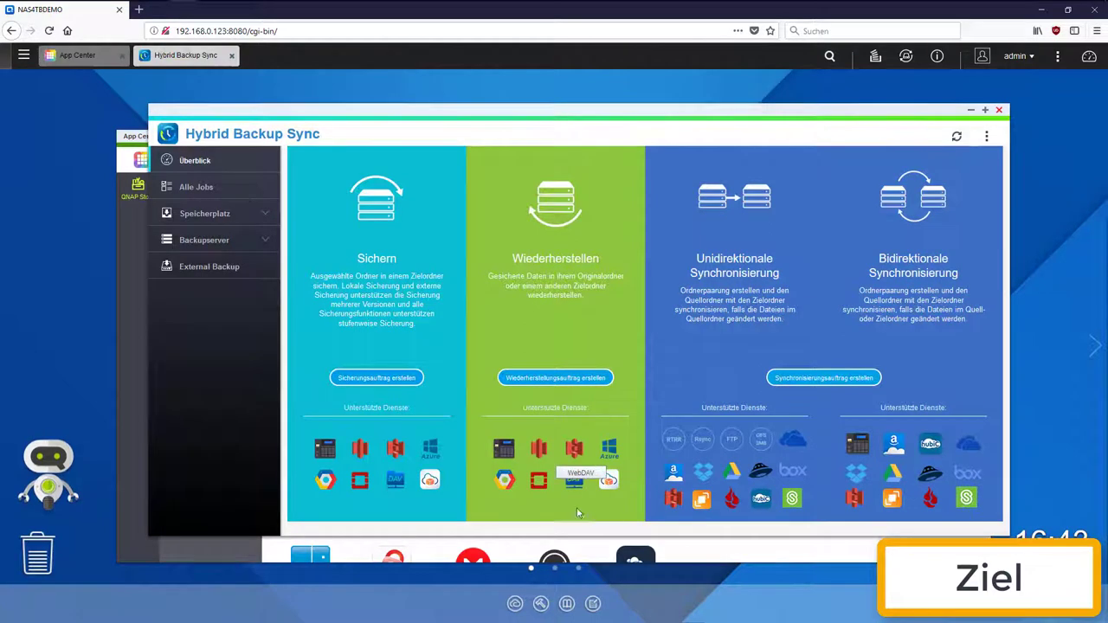
Step: Go to the RTRR-Server settings of the backup server and enable the Real-time Remote Replication server
{"action": "left_click", "coordinate": [216, 242]}
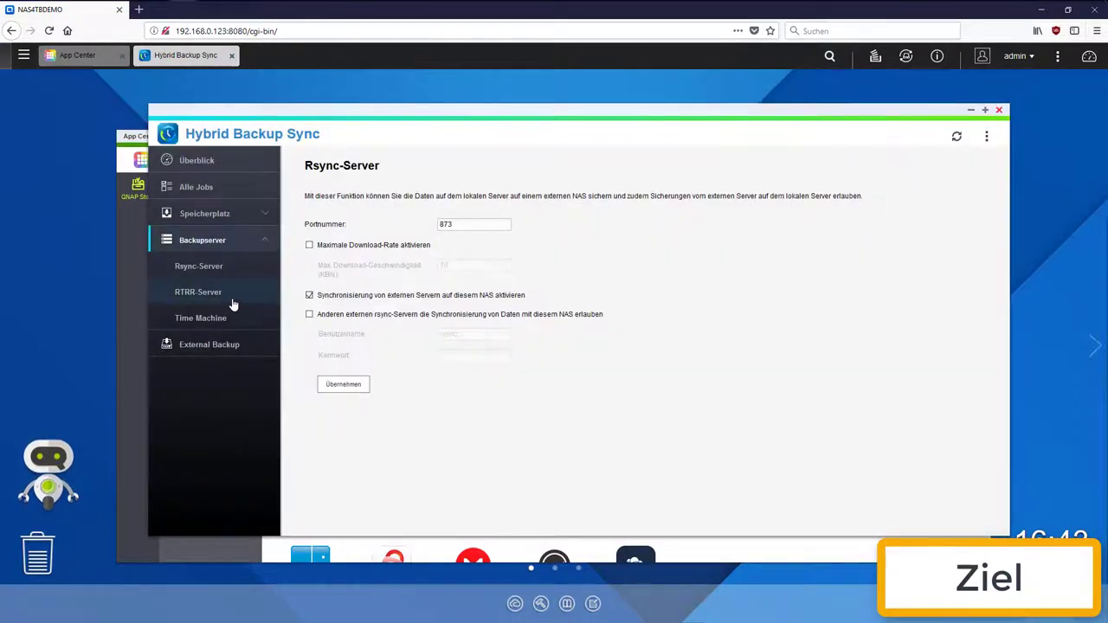
{"action": "left_click", "coordinate": [231, 303]}
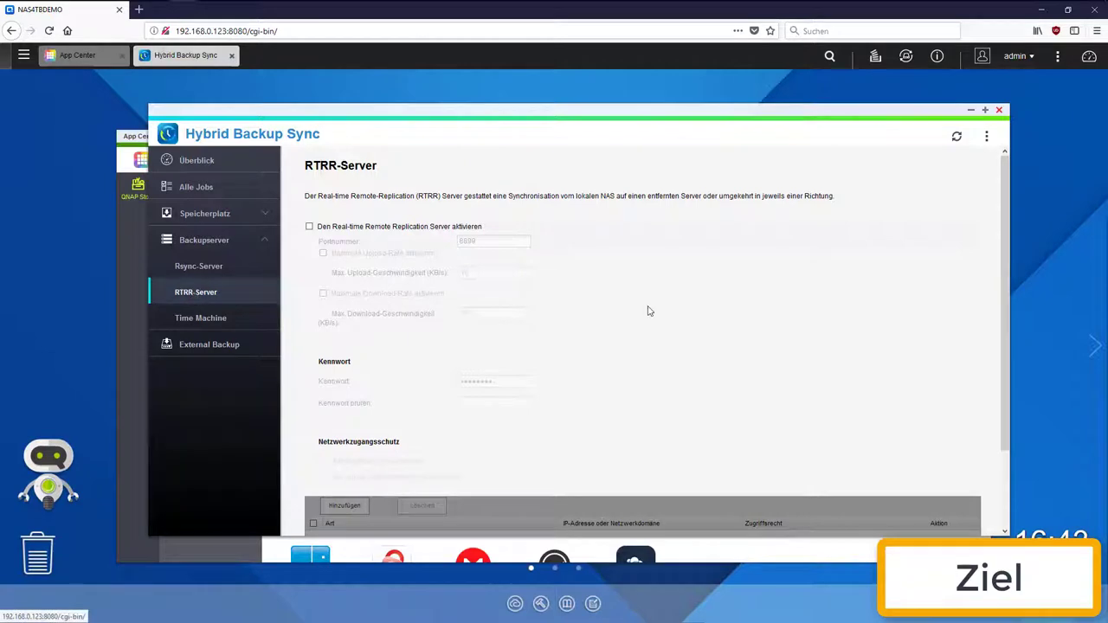
{"action": "left_click", "coordinate": [309, 227]}
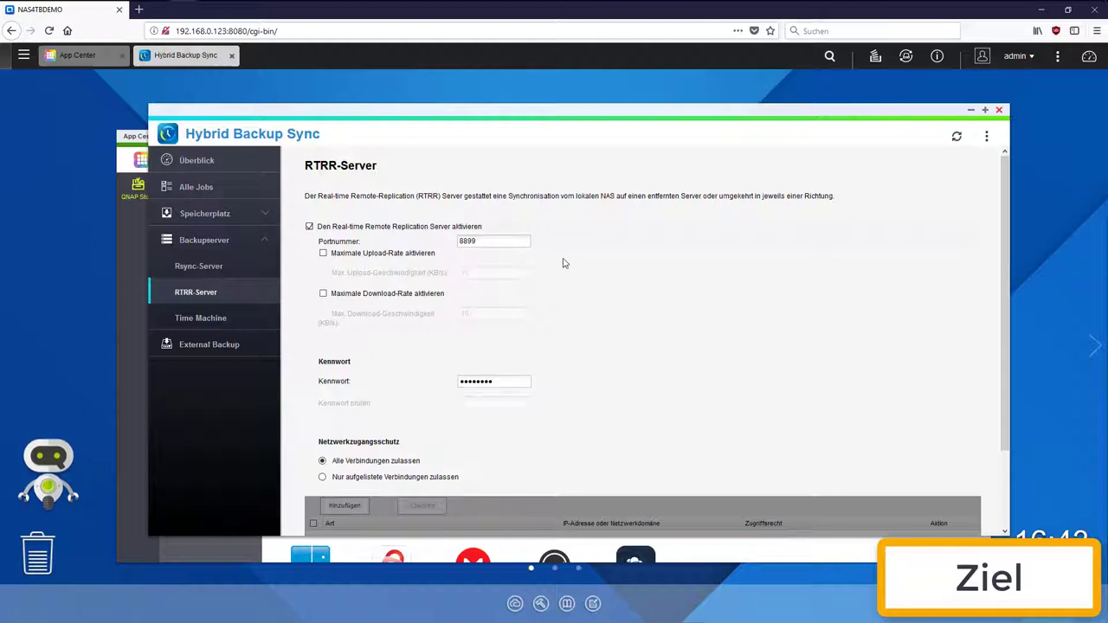
Step: Enter and verify the RTRR server password, apply the settings with the reset confirmed, and check the target NAS's IP address
{"action": "left_click", "coordinate": [510, 381]}
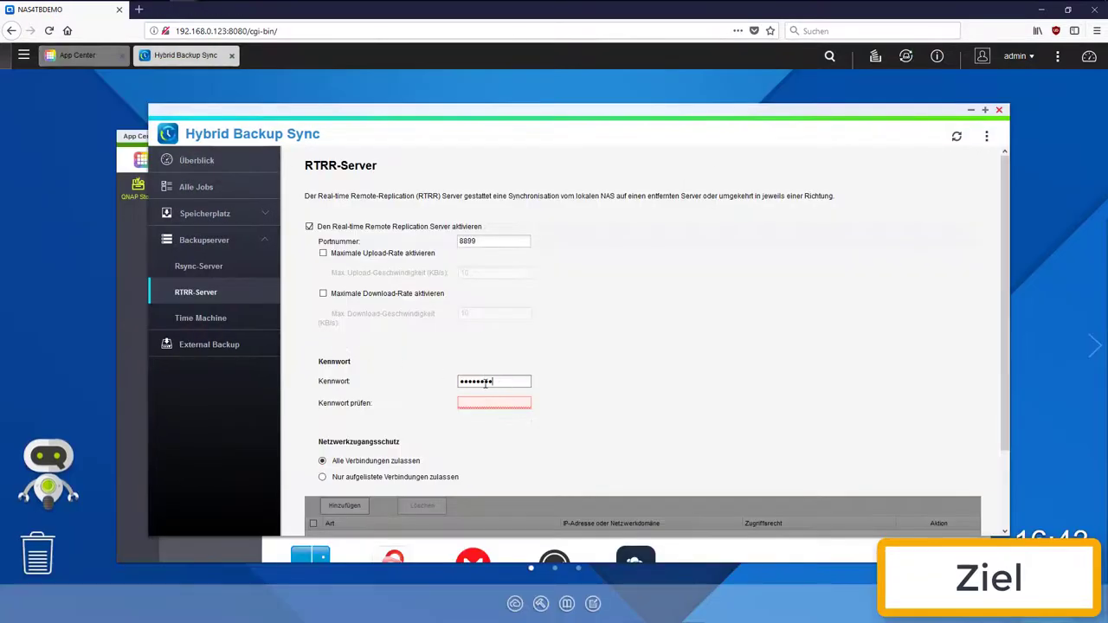
{"action": "type", "text": "••••••••"}
{"action": "key", "text": "Tab"}
{"action": "type", "text": "••••••••••••••••"}
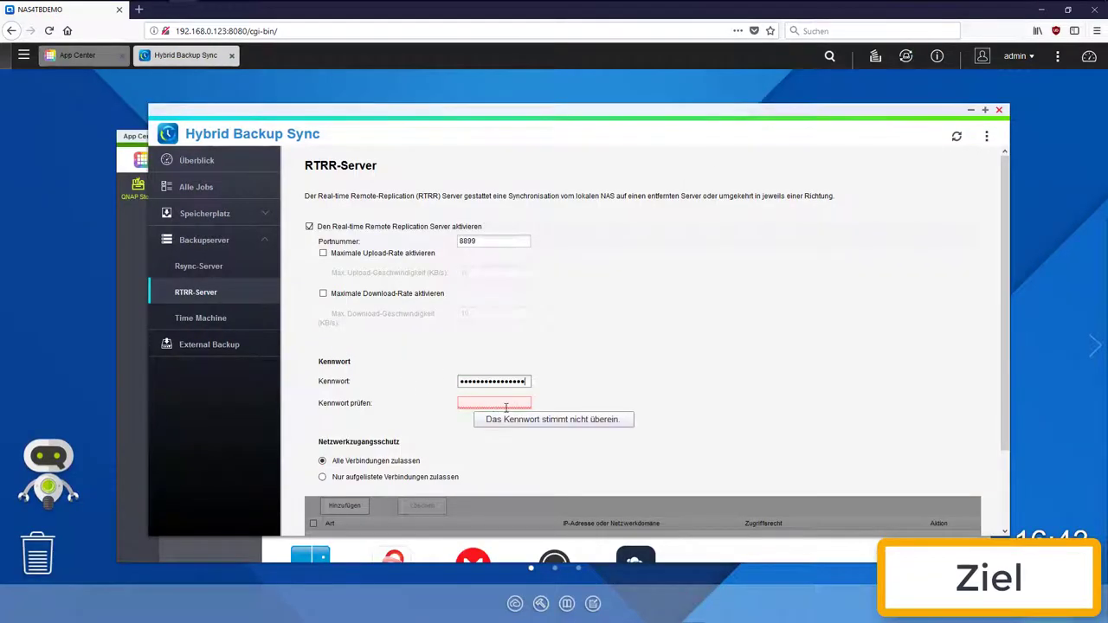
{"action": "scroll", "coordinate": [620, 395], "scroll_direction": "down", "scroll_amount": 2}
{"action": "scroll", "coordinate": [620, 395], "scroll_direction": "down", "scroll_amount": 2}
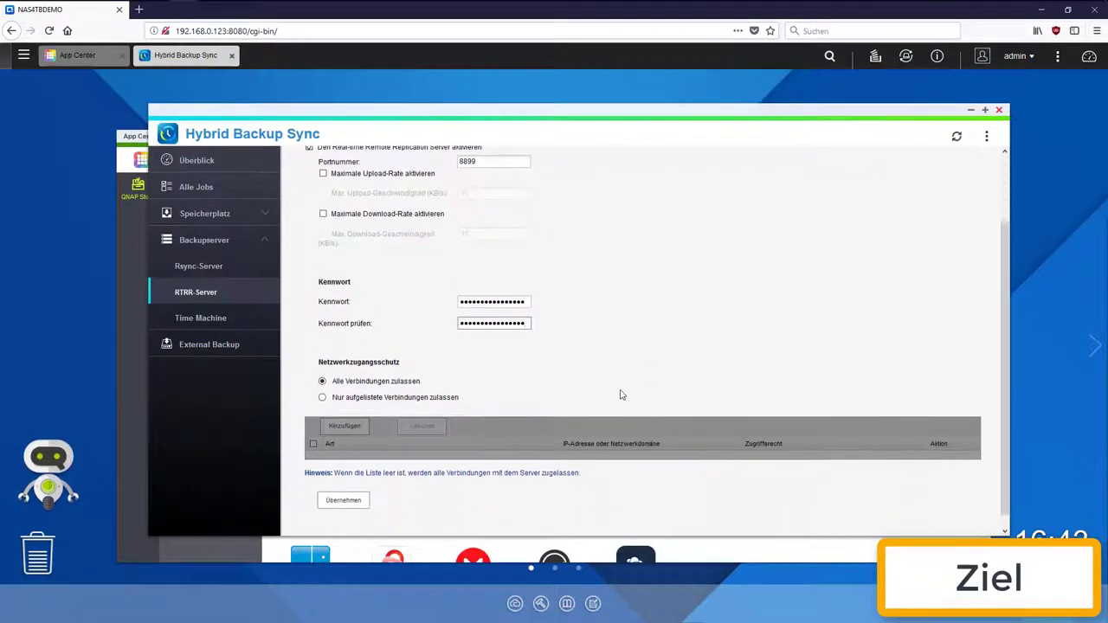
{"action": "left_click", "coordinate": [327, 487]}
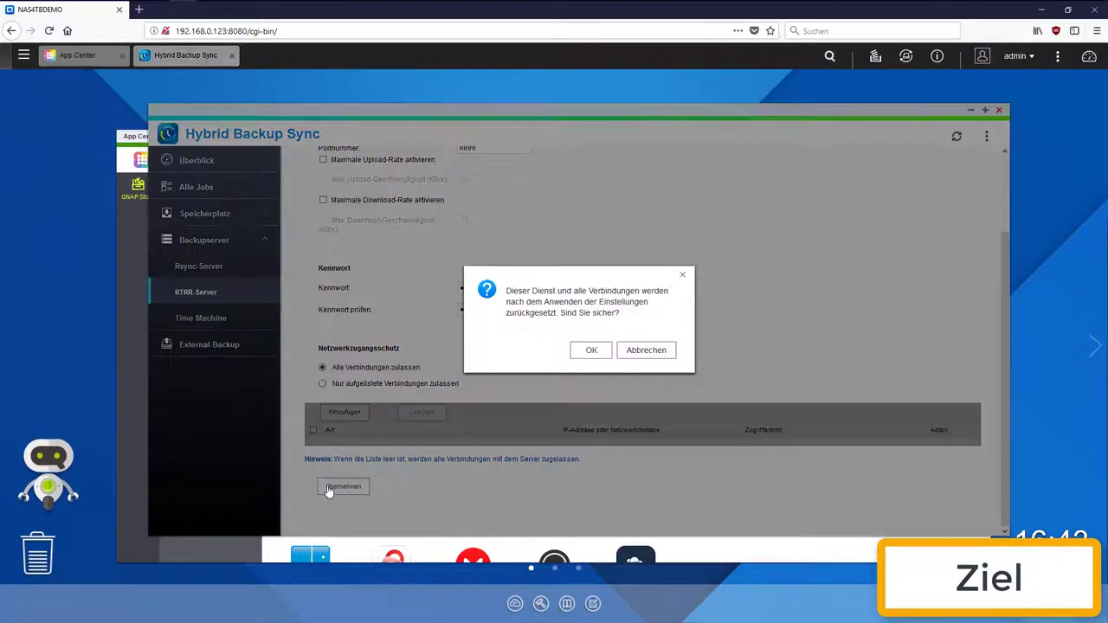
{"action": "left_click", "coordinate": [591, 351]}
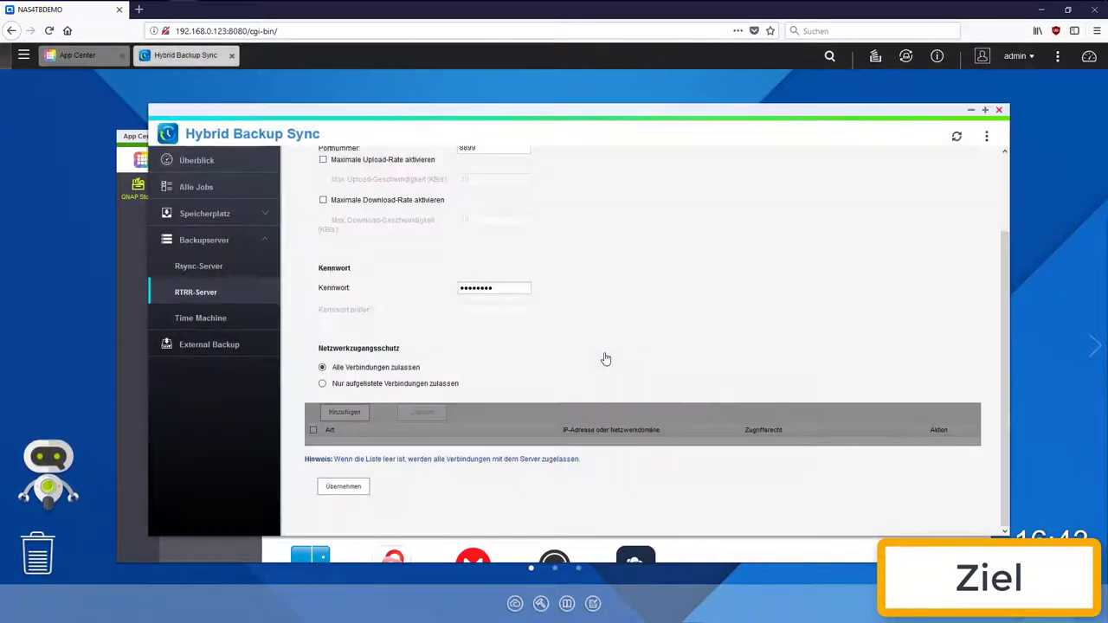
{"action": "scroll", "coordinate": [603, 356], "scroll_direction": "up", "scroll_amount": 2}
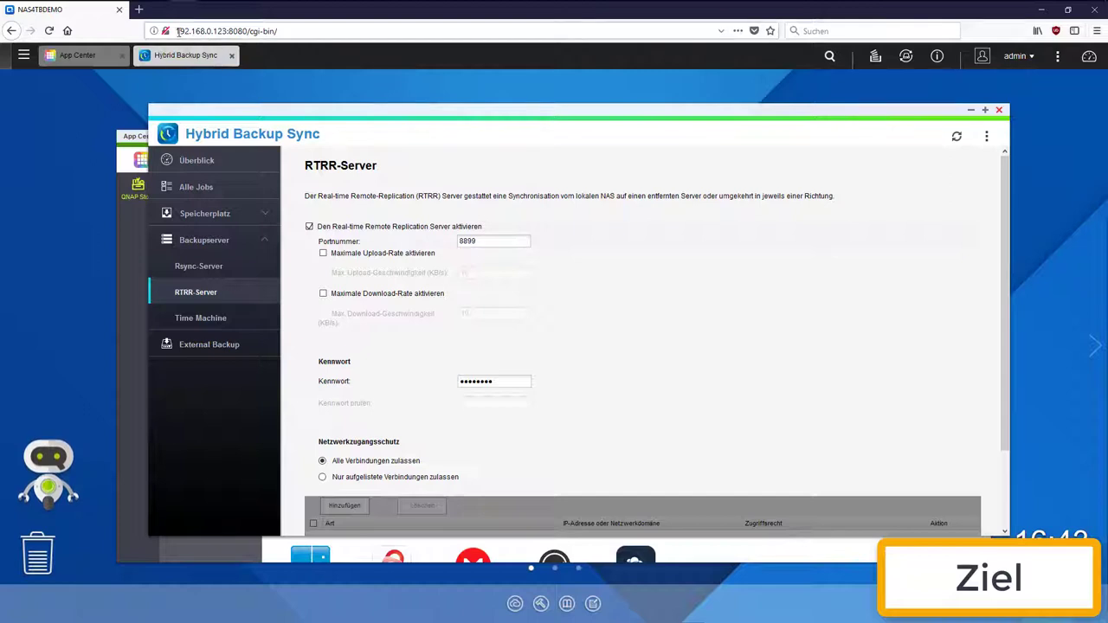
{"action": "left_click_drag", "start_coordinate": [178, 31], "coordinate": [227, 31]}
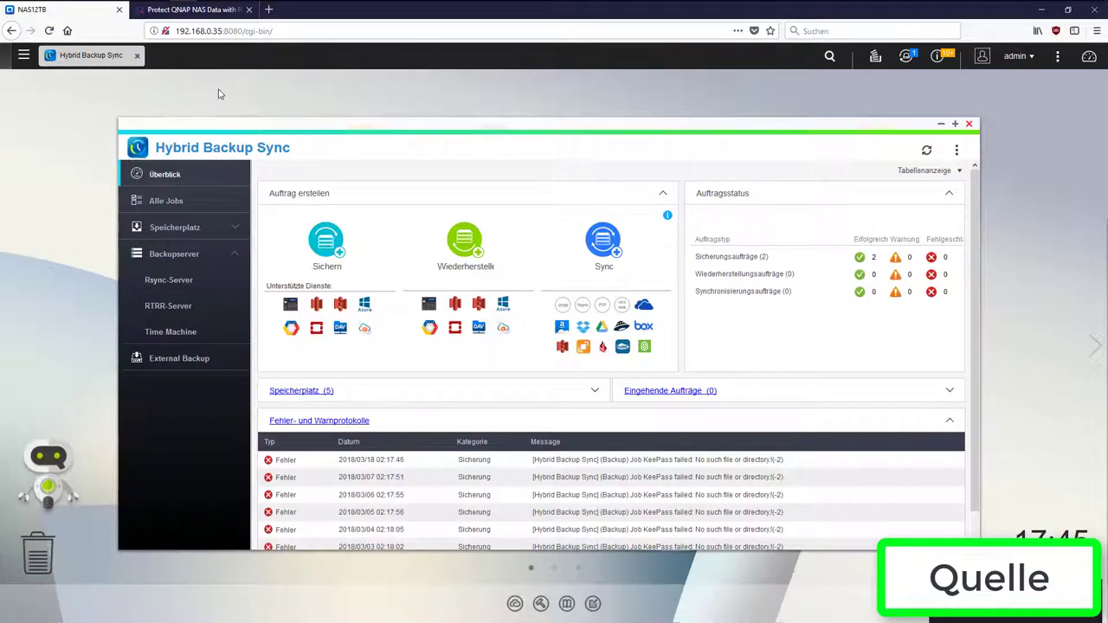
Step: On the NAS12TB source, create an external backup job named "RTRR -> 4TBNAS"
{"action": "left_click", "coordinate": [344, 242]}
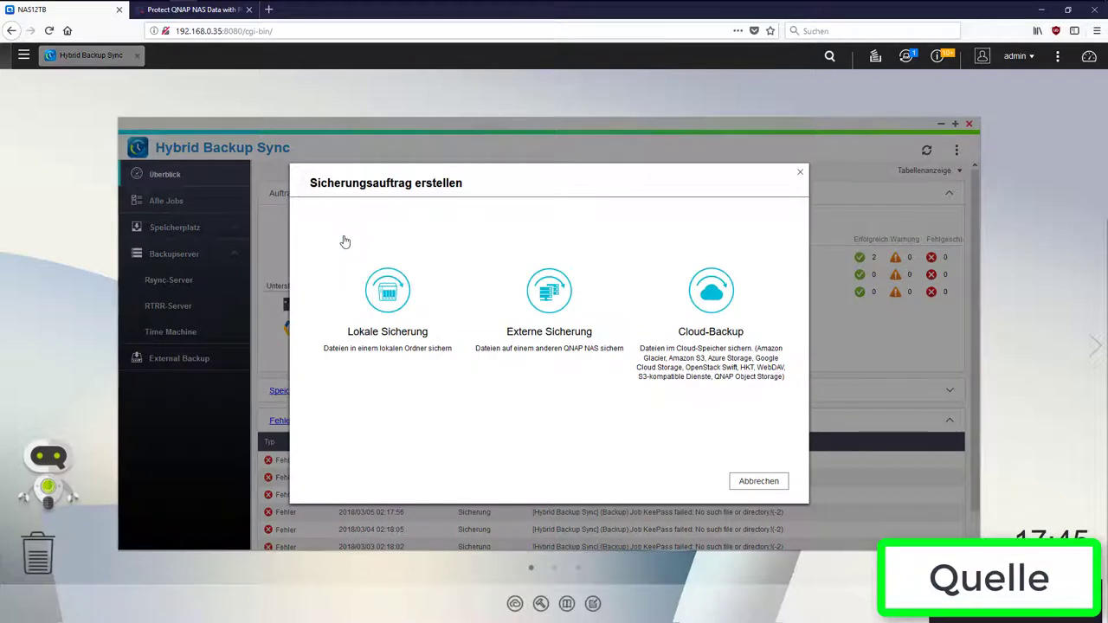
{"action": "left_click", "coordinate": [551, 292]}
{"action": "type", "text": "T"}
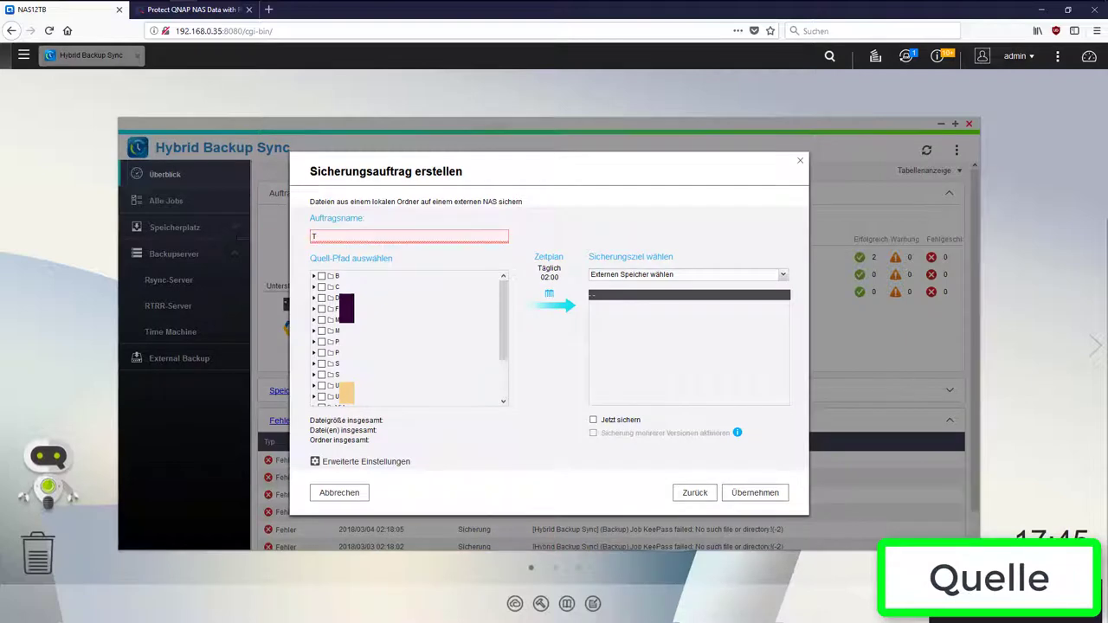
{"action": "type", "text": "TRR -> 4TBNAS"}
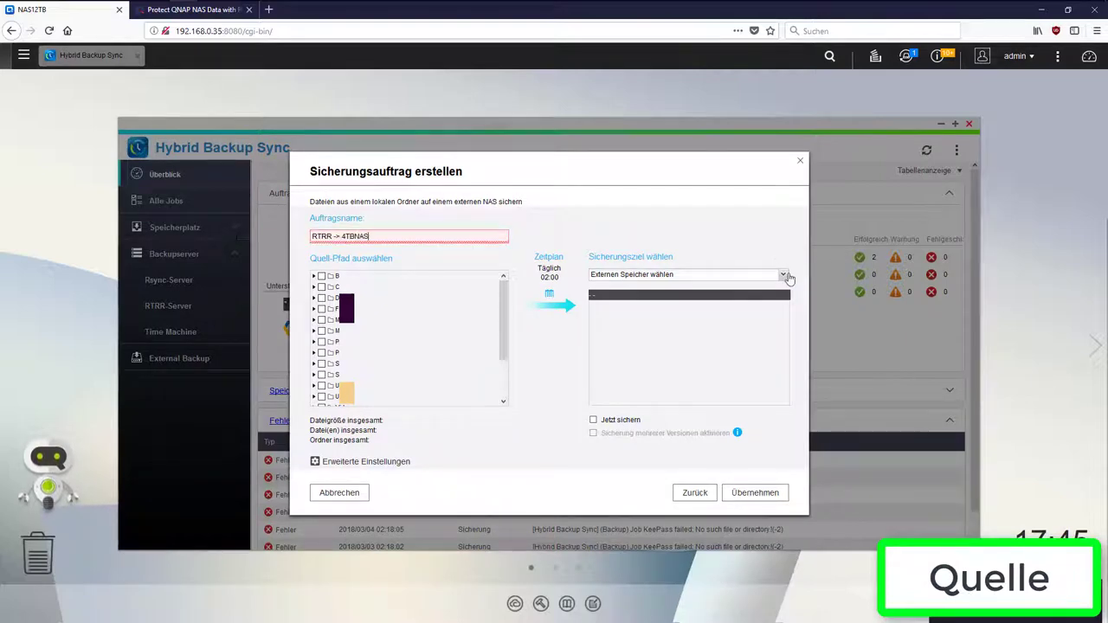
Step: Add a new external storage space as the backup destination and choose RTRR 1 as its server
{"action": "left_click", "coordinate": [783, 274]}
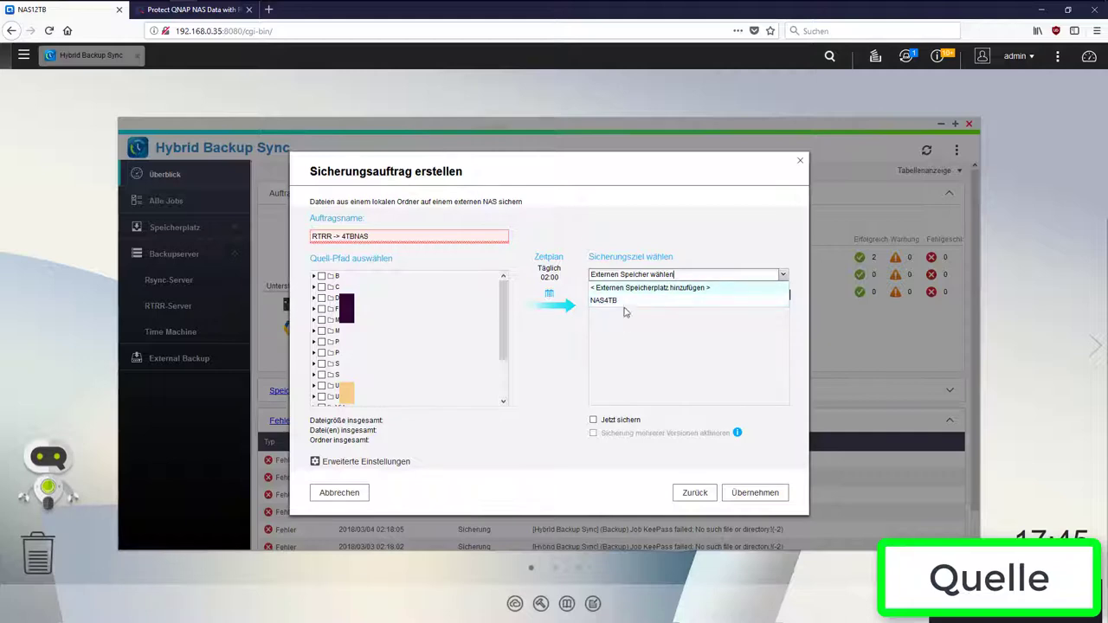
{"action": "left_click", "coordinate": [612, 295]}
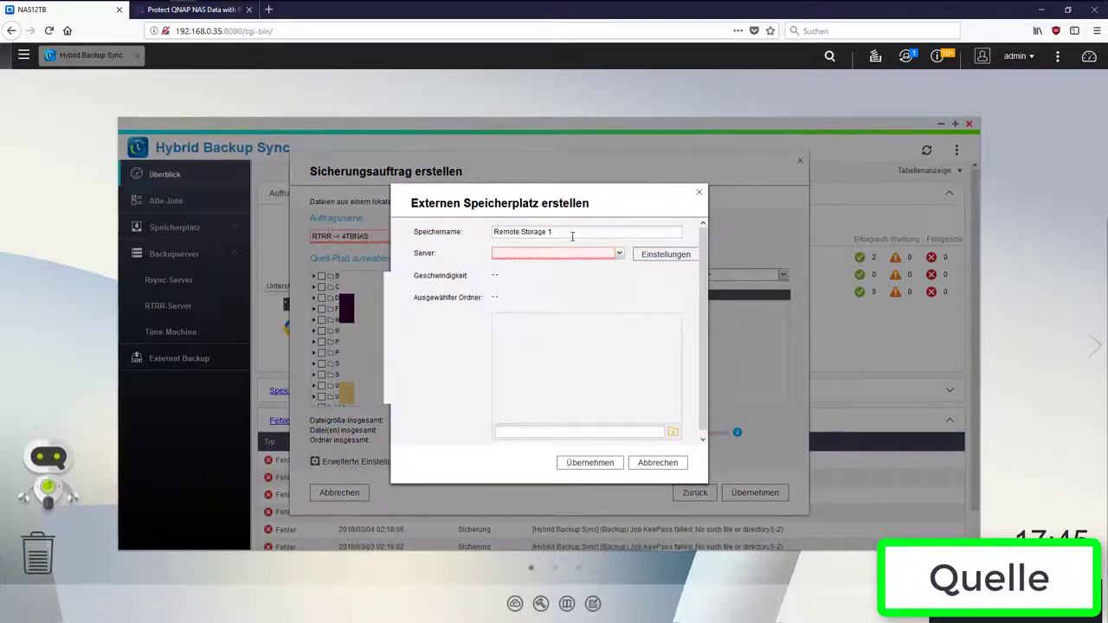
{"action": "left_click", "coordinate": [618, 254]}
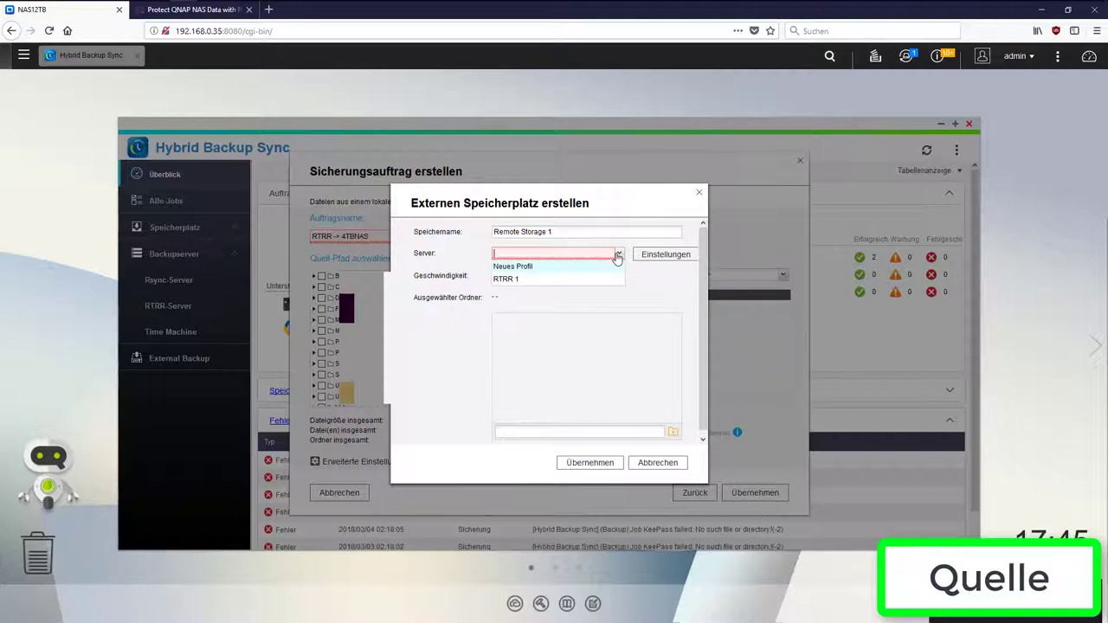
{"action": "left_click", "coordinate": [559, 280]}
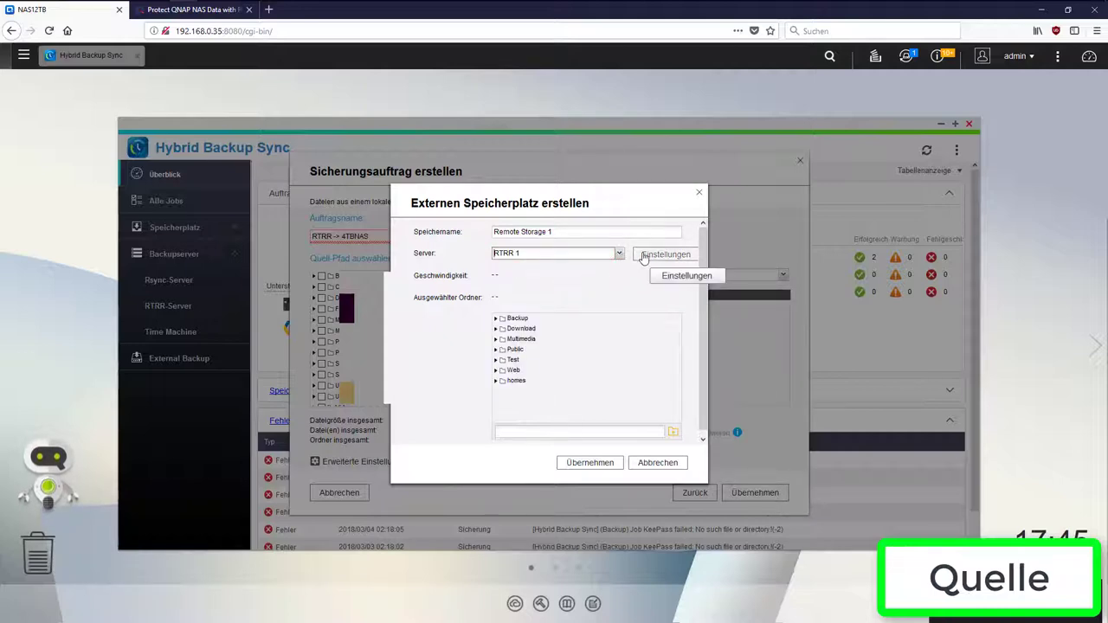
Step: Check the IP address, port and password fields in the RTRR 1 connection settings and accept them
{"action": "left_click", "coordinate": [643, 257]}
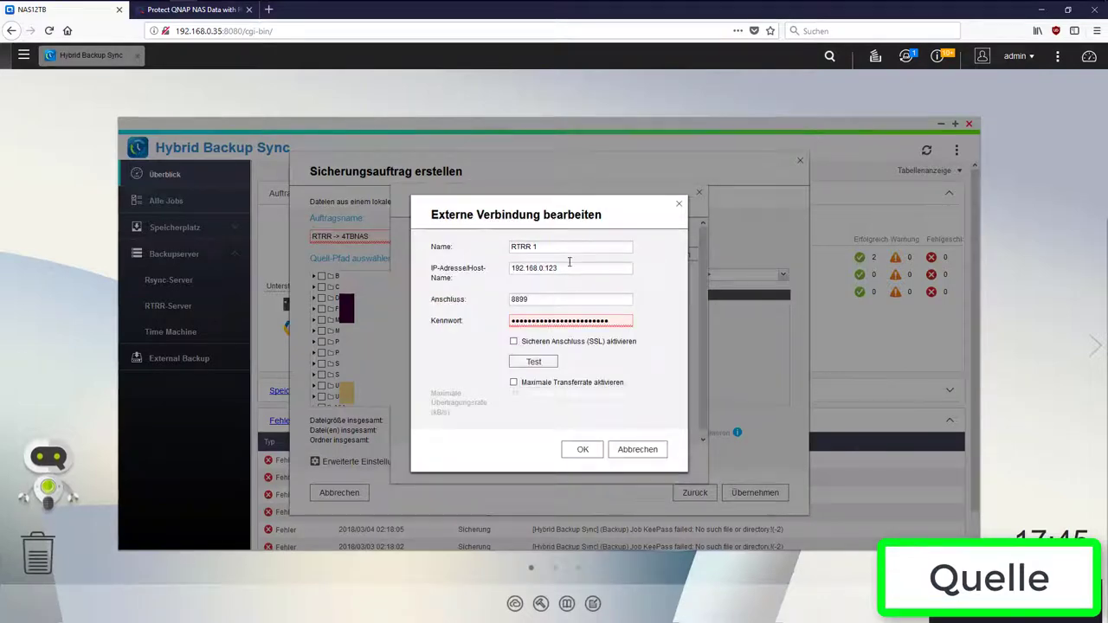
{"action": "left_click_drag", "start_coordinate": [574, 269], "coordinate": [512, 269]}
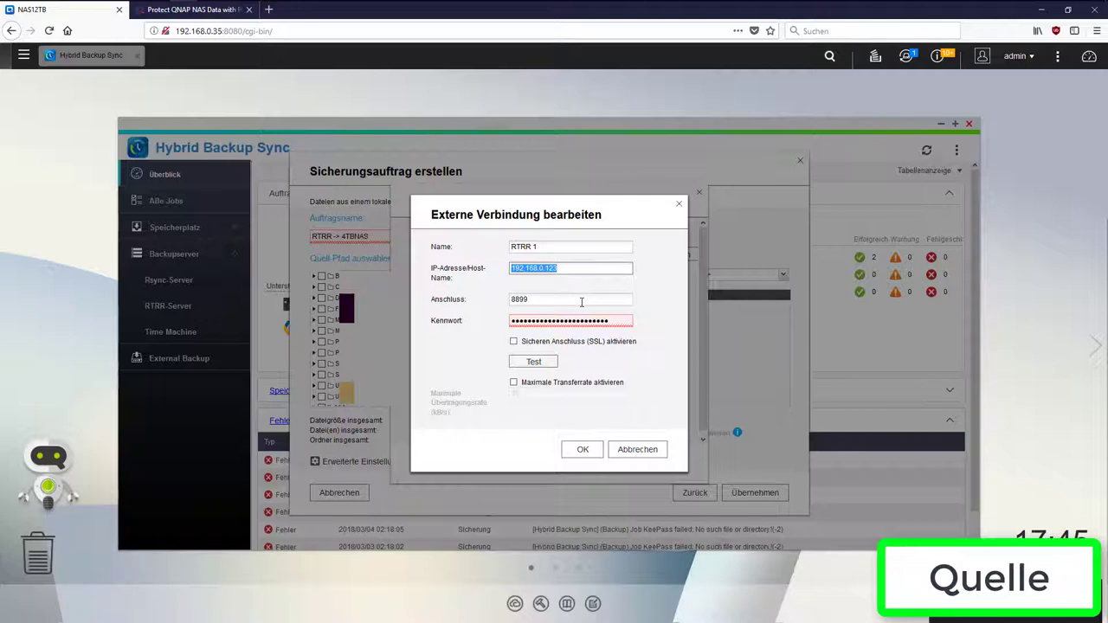
{"action": "left_click", "coordinate": [611, 322]}
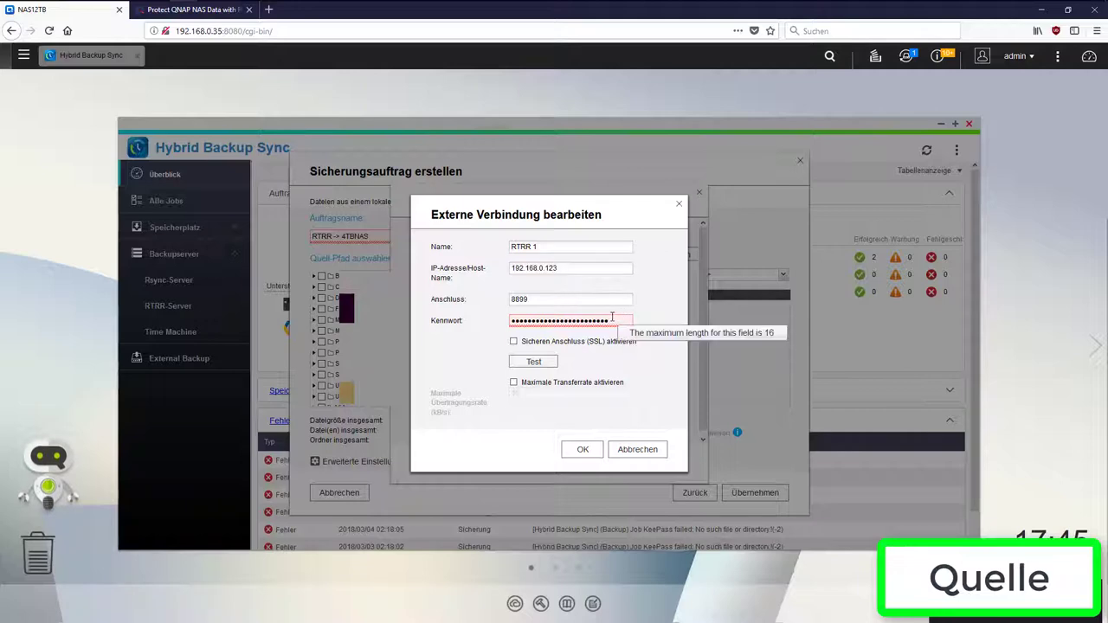
{"action": "double_click", "coordinate": [514, 297]}
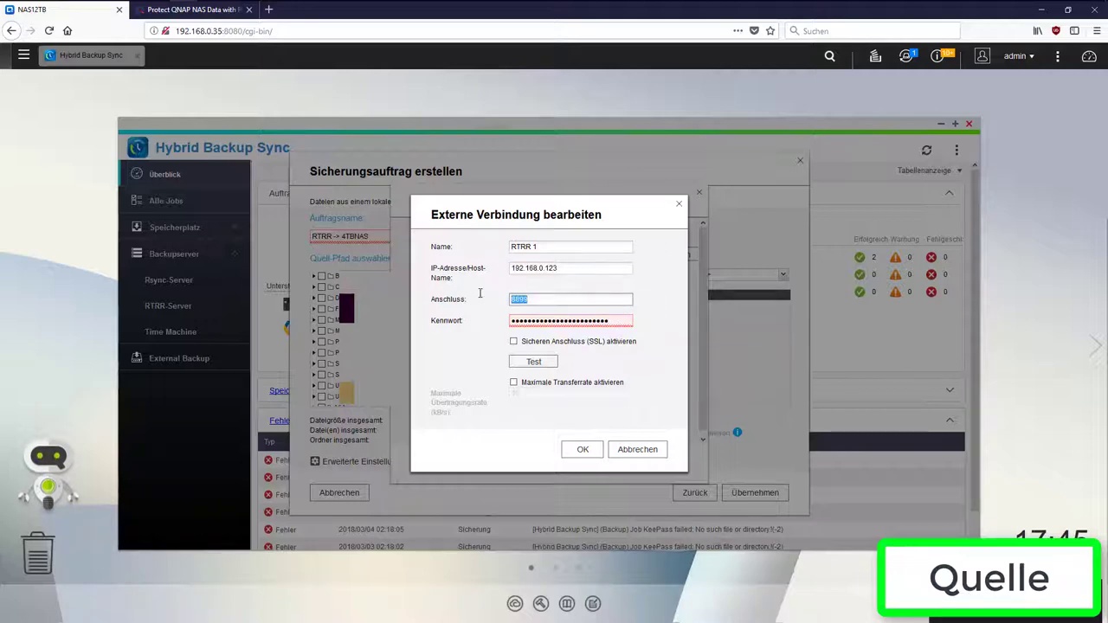
{"action": "left_click", "coordinate": [545, 301]}
{"action": "left_click", "coordinate": [463, 299]}
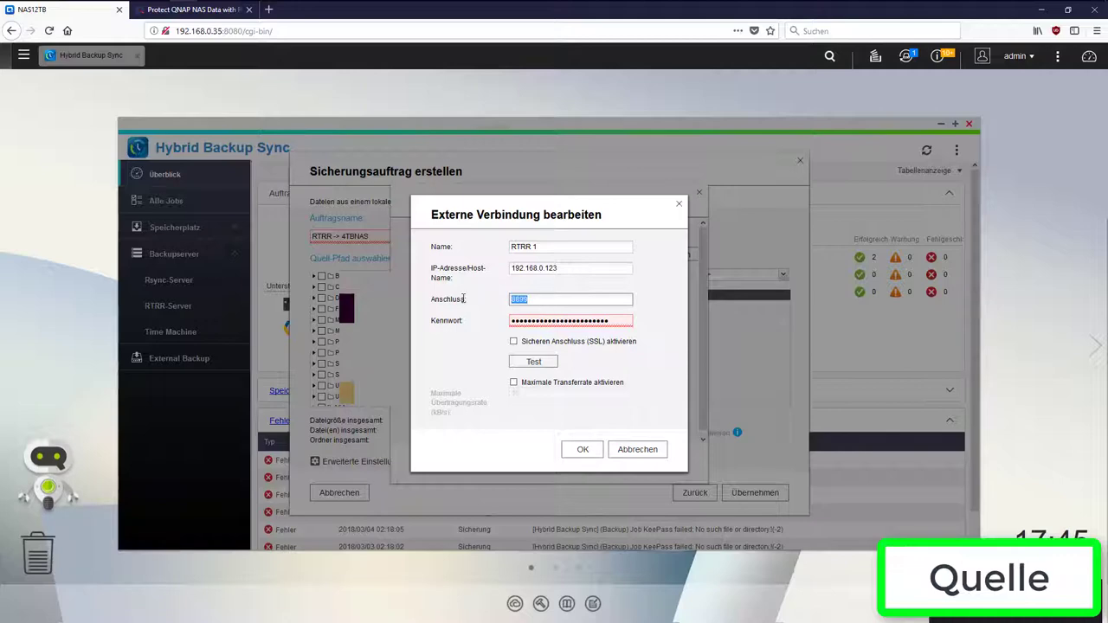
{"action": "left_click", "coordinate": [568, 268]}
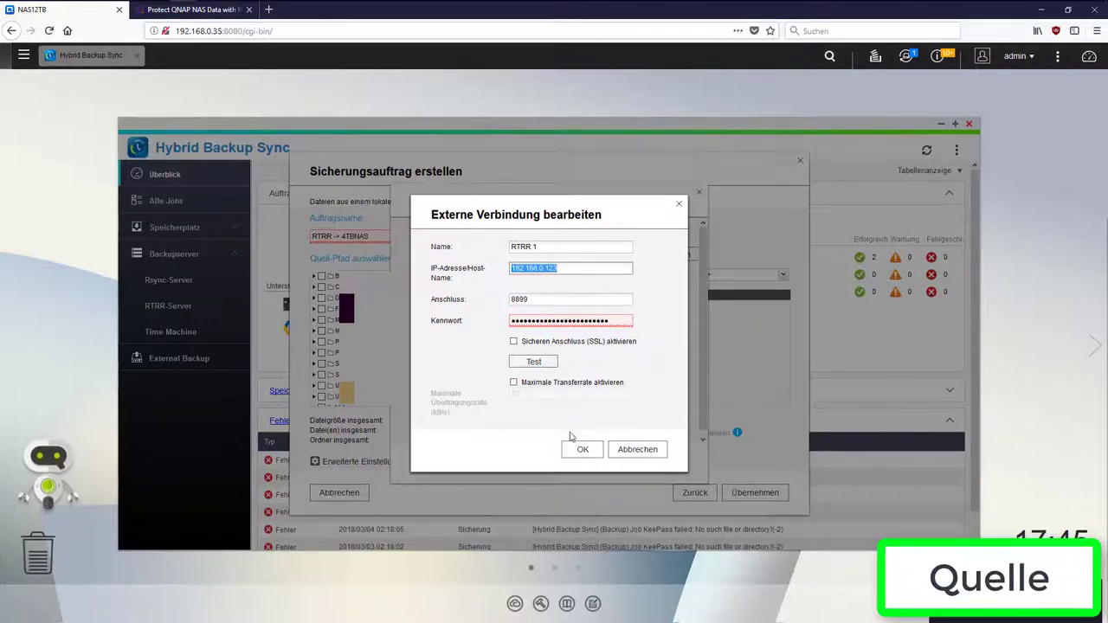
{"action": "left_click", "coordinate": [583, 451]}
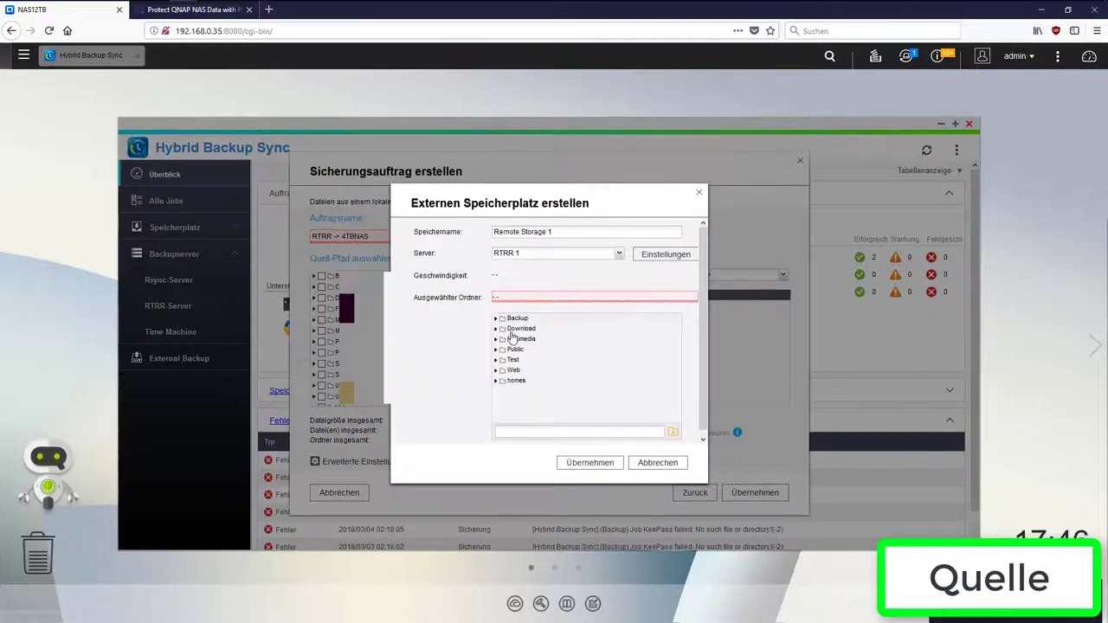
Step: Select the Backup folder for the external storage space and save it
{"action": "left_click", "coordinate": [518, 318]}
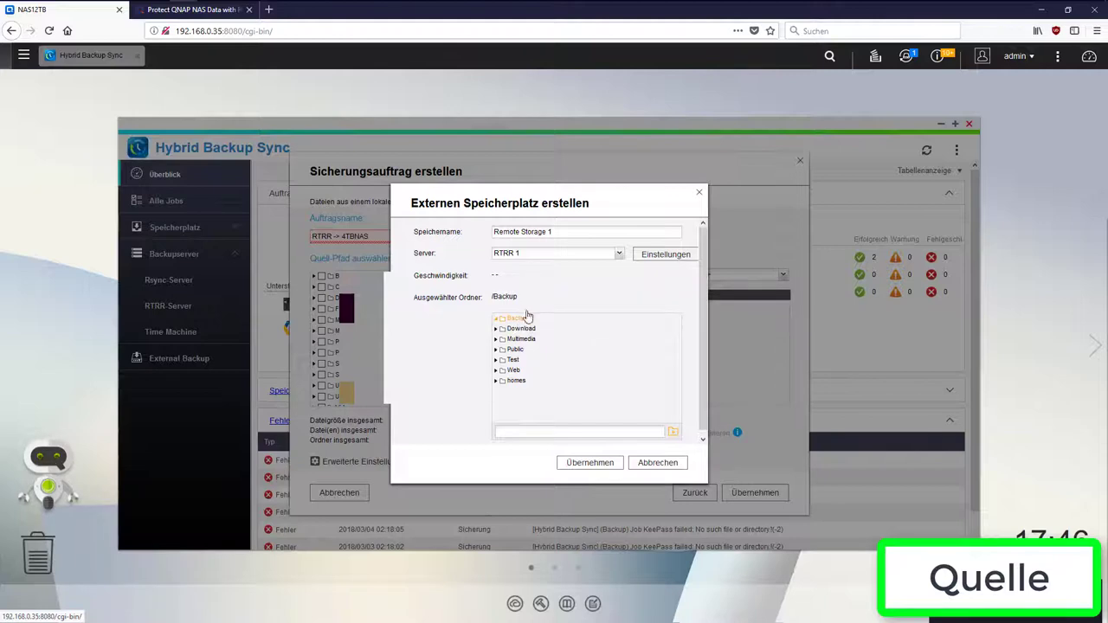
{"action": "left_click", "coordinate": [586, 463]}
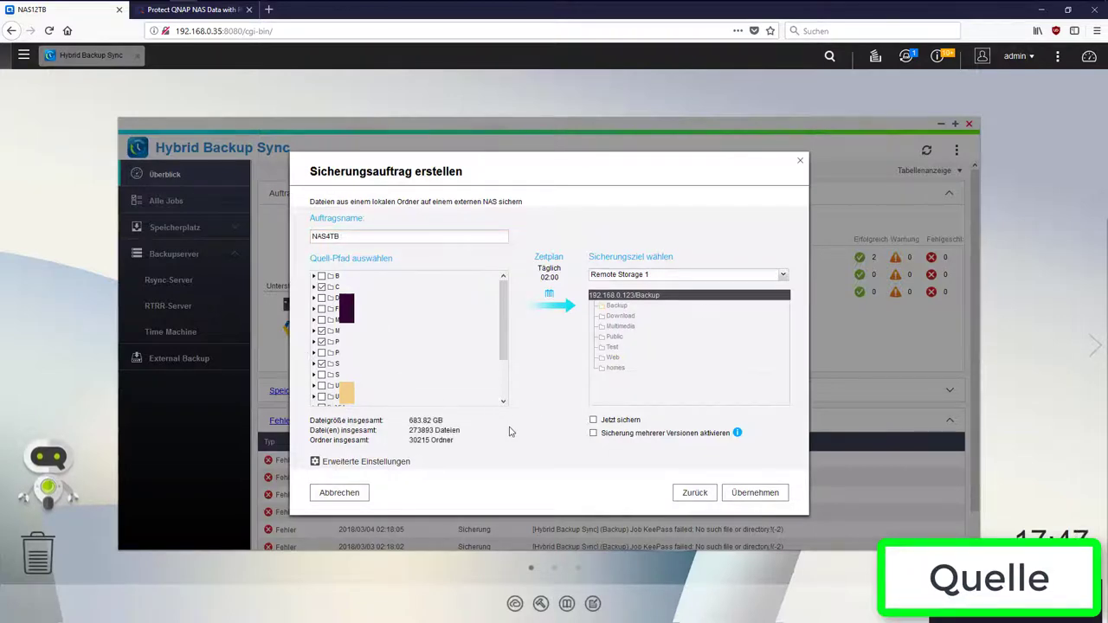
Step: Enable multi-version backup with intelligent version management (Intelligente Versionsverwaltung) and apply the backup job
{"action": "left_click", "coordinate": [594, 434]}
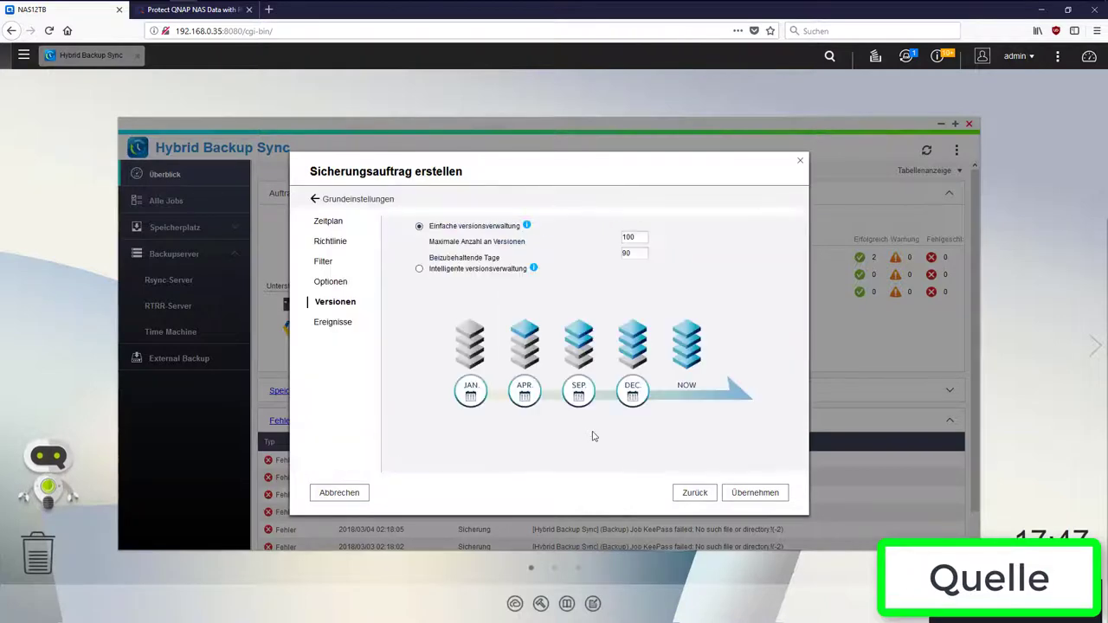
{"action": "left_click", "coordinate": [473, 272]}
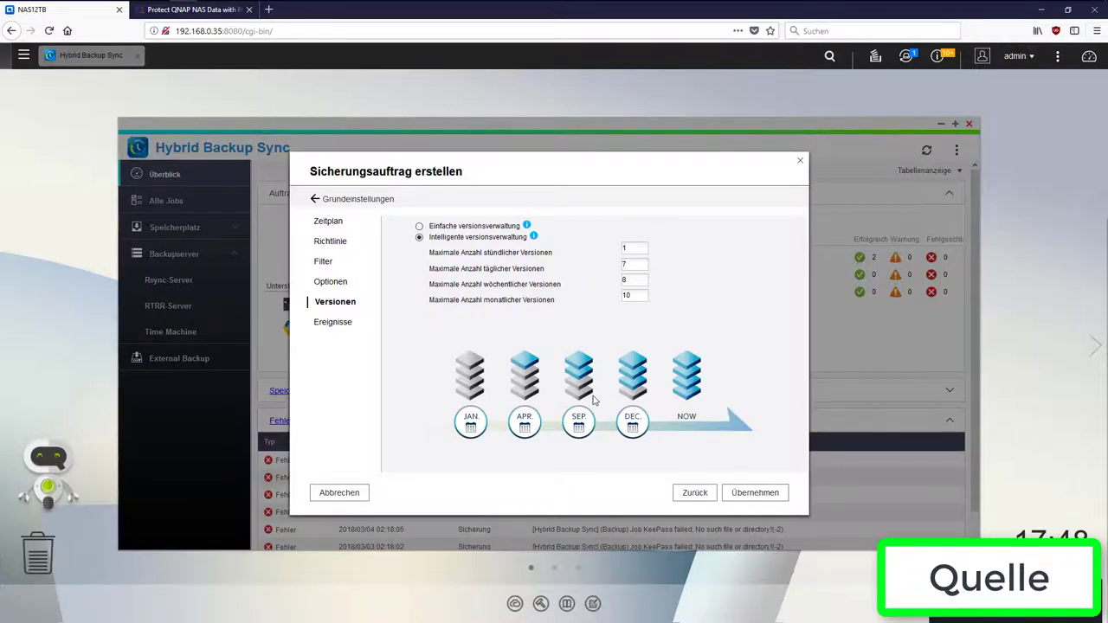
{"action": "left_click", "coordinate": [764, 501]}
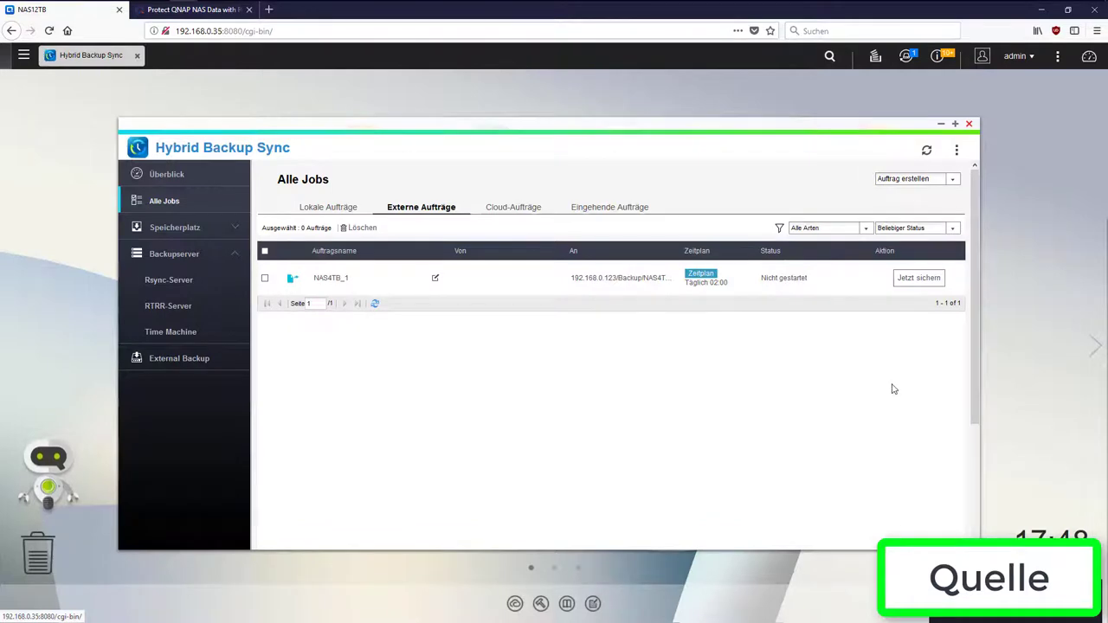
Step: Open the advanced settings of the NAS4TB_1 backup job and examine the start hours offered for its daily schedule
{"action": "left_click", "coordinate": [435, 278]}
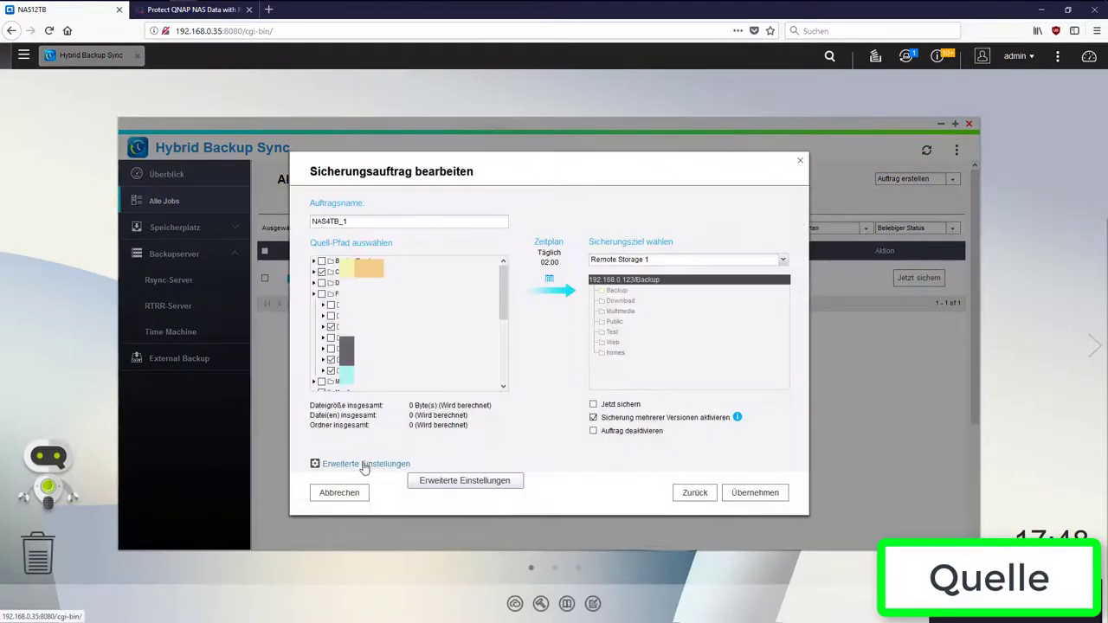
{"action": "left_click", "coordinate": [365, 464]}
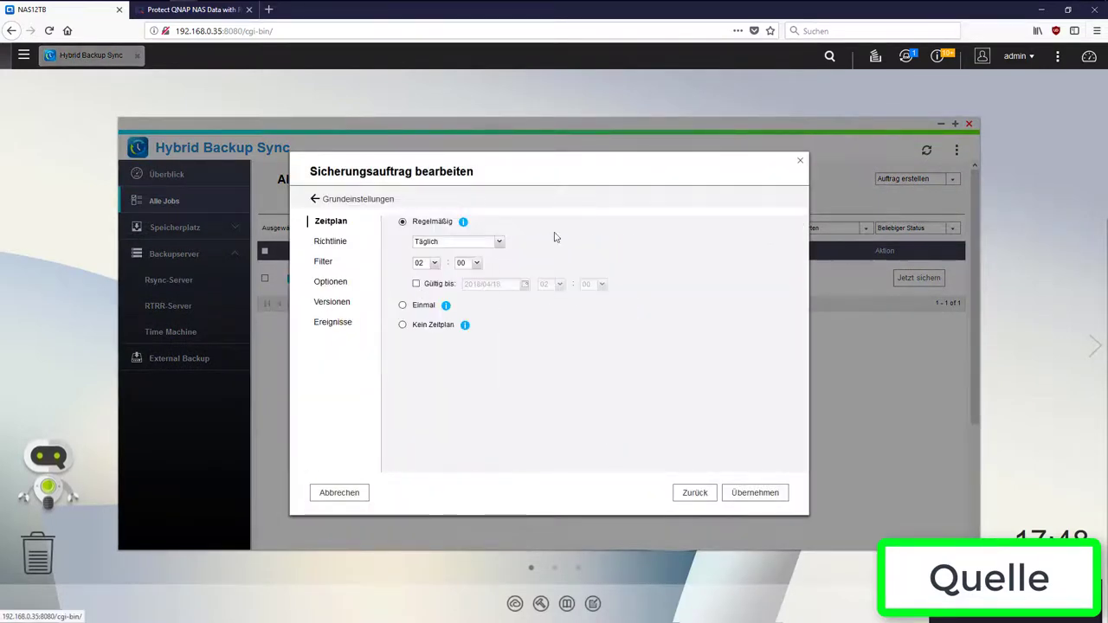
{"action": "left_click", "coordinate": [432, 263]}
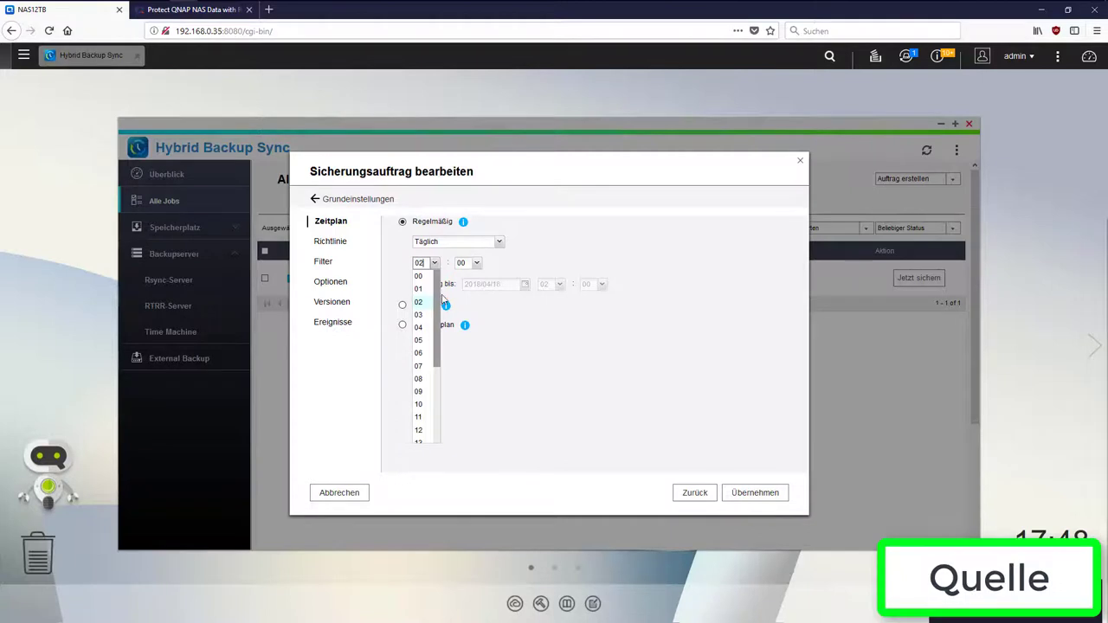
{"action": "scroll", "coordinate": [424, 320], "scroll_direction": "down", "scroll_amount": 3}
{"action": "key", "text": "Escape"}
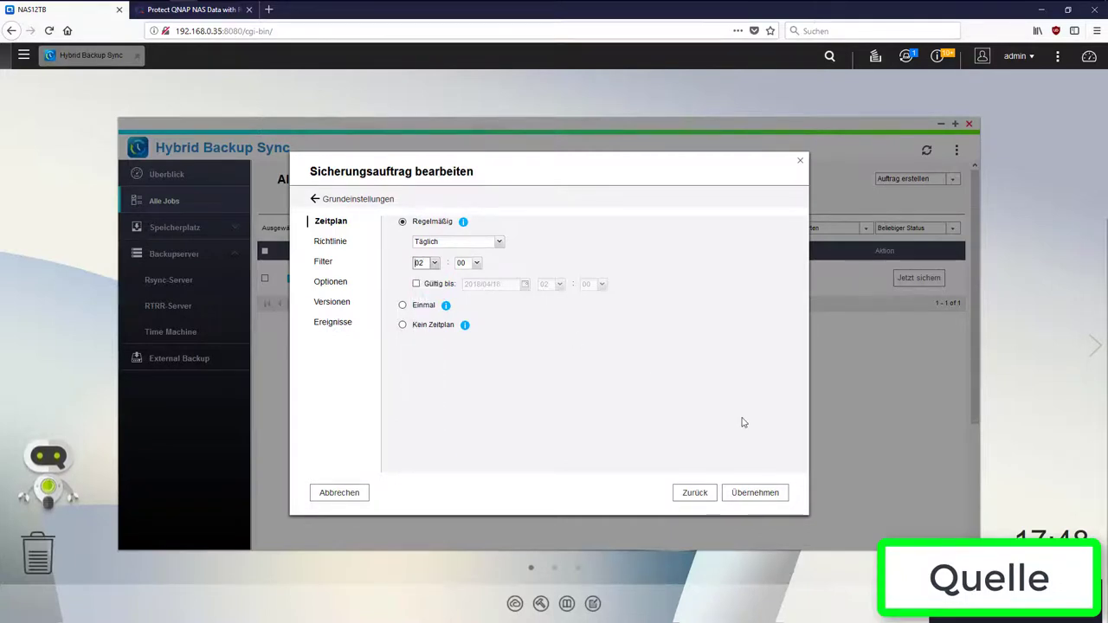
Step: Review the job's Optionen, Versionen, Ereignisse, Filter and Richtlinie settings, ending back at its Zeitplan
{"action": "left_click", "coordinate": [334, 282]}
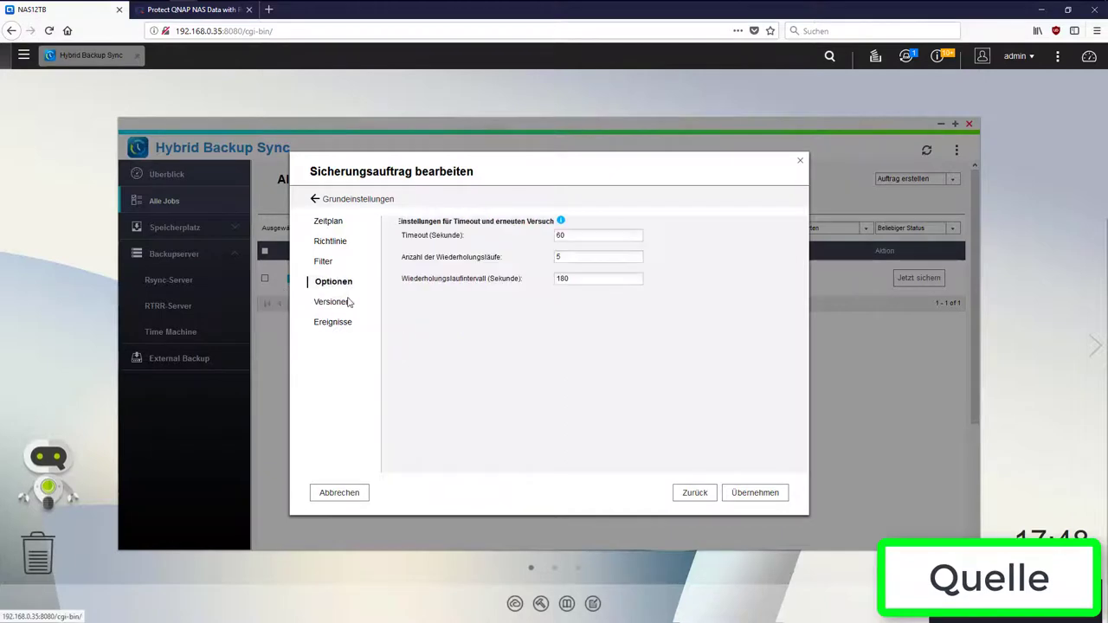
{"action": "left_click", "coordinate": [349, 302]}
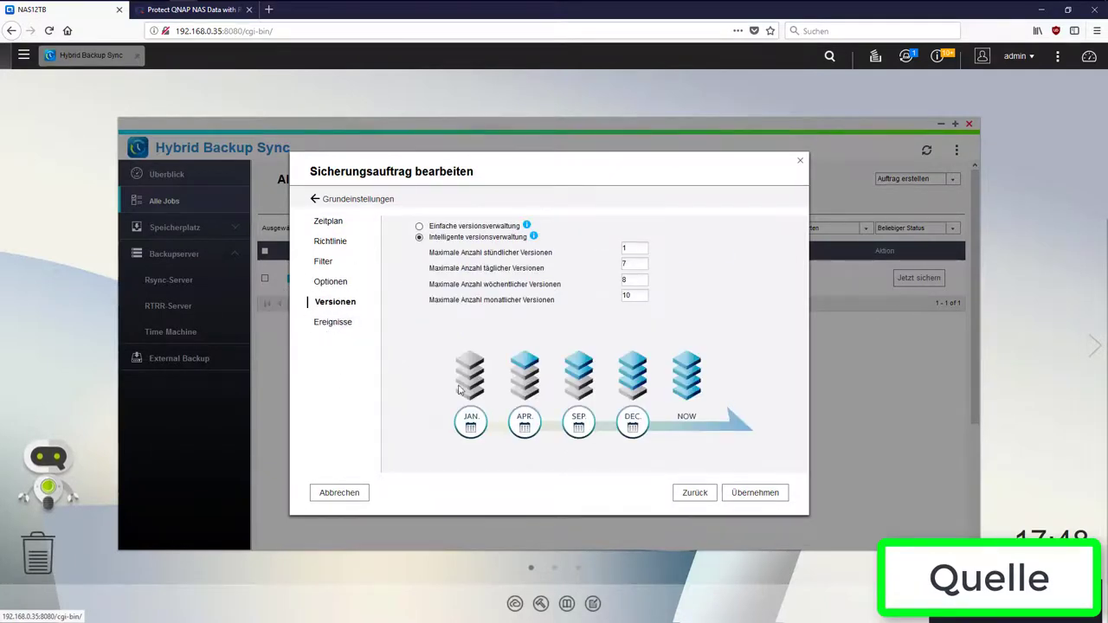
{"action": "left_click", "coordinate": [339, 322]}
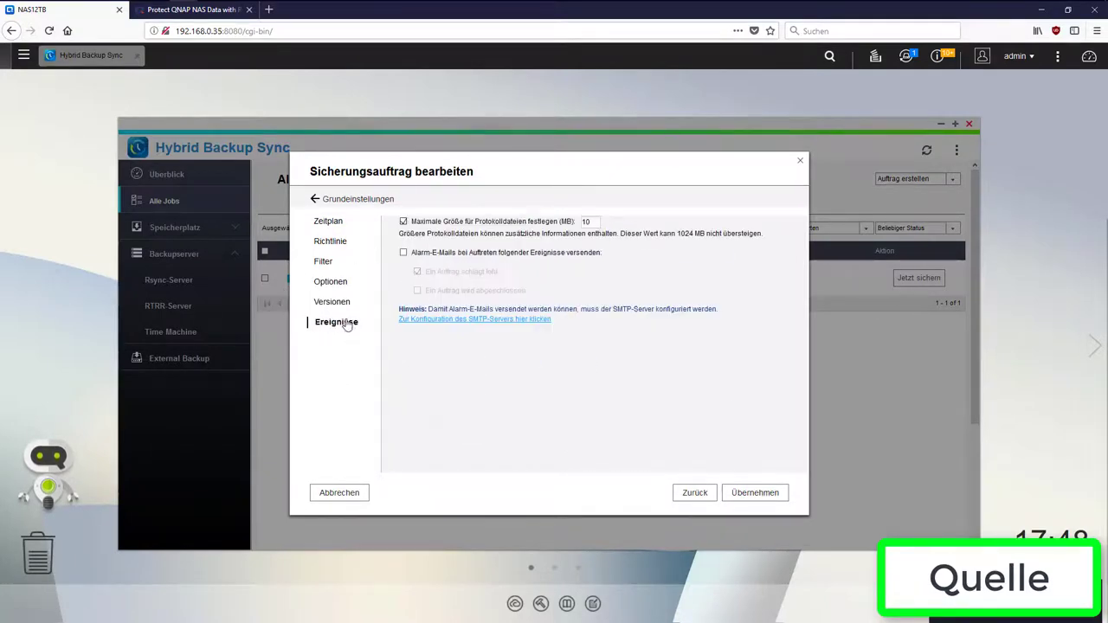
{"action": "left_click", "coordinate": [328, 261]}
{"action": "left_click", "coordinate": [334, 241]}
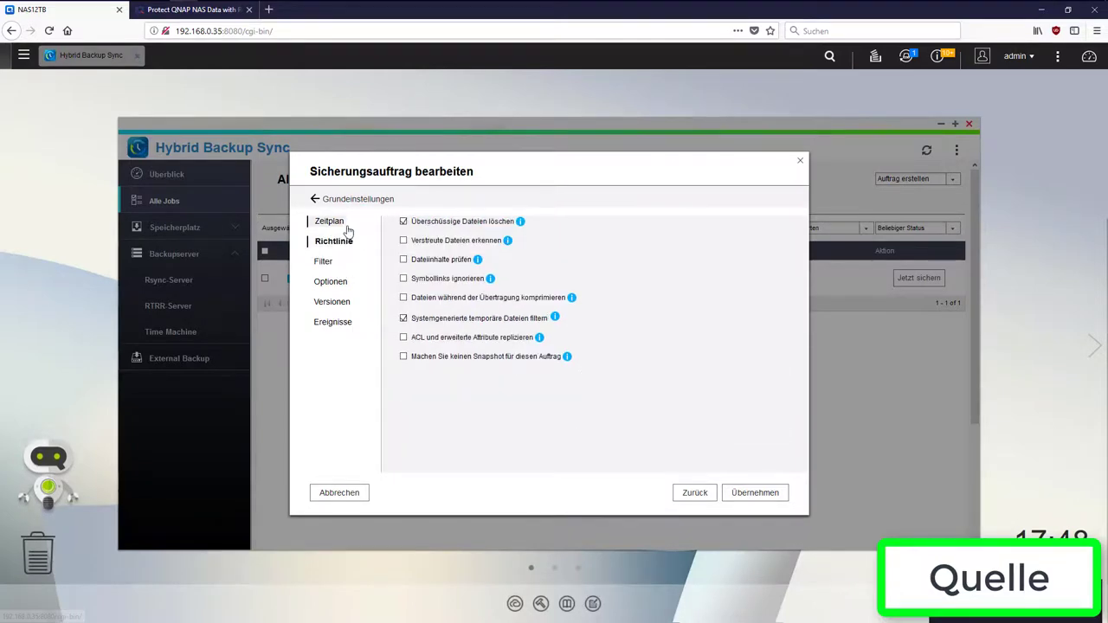
{"action": "left_click", "coordinate": [346, 227]}
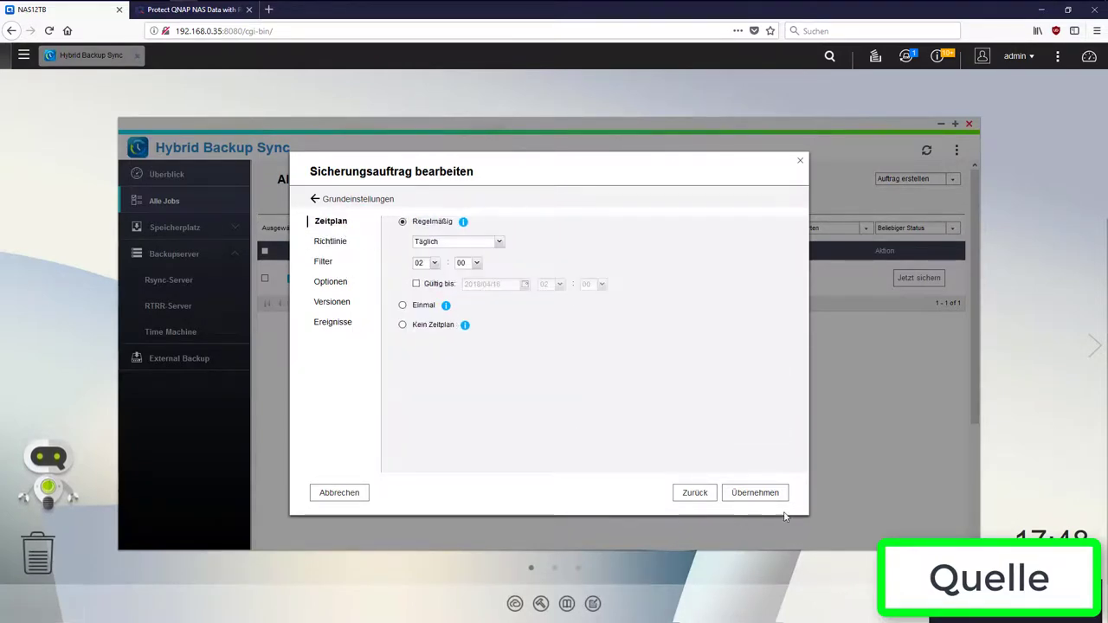
Step: Apply the edited backup job and start the NAS4TB_1 backup immediately
{"action": "left_click", "coordinate": [738, 494]}
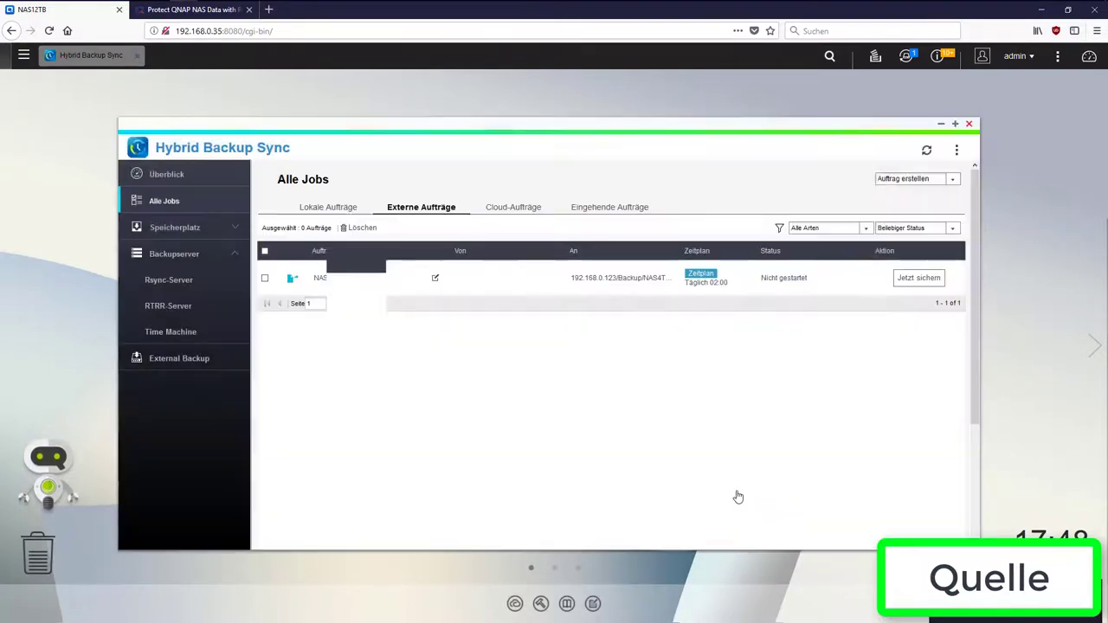
{"action": "left_click", "coordinate": [921, 279]}
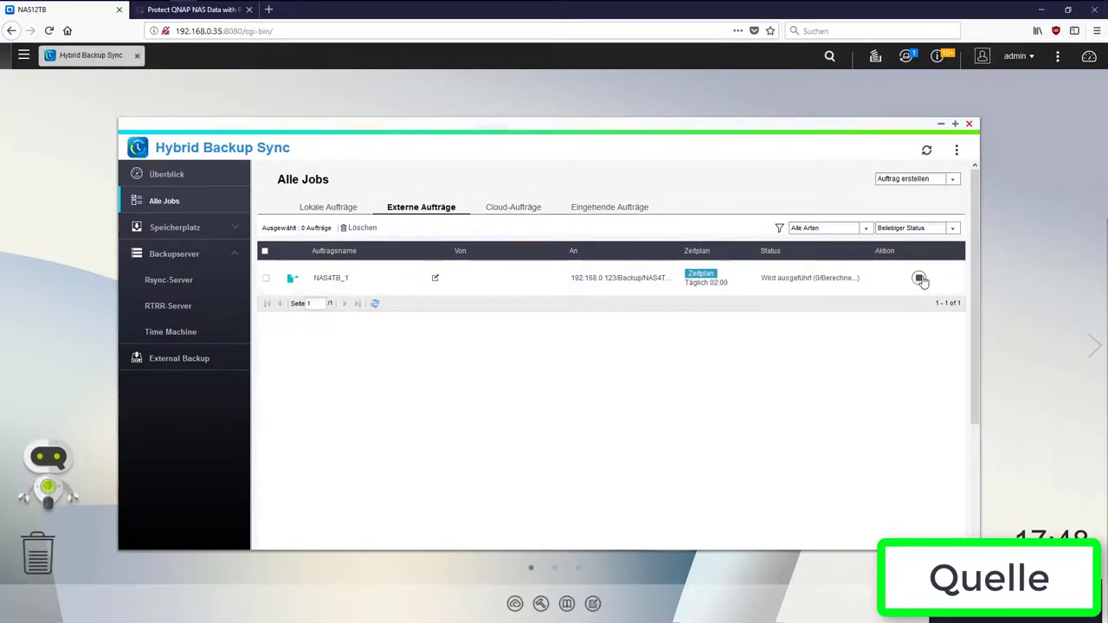
Step: Switch to File Station on the target NAS and open the NAS4TB folder inside Backup to inspect its contents
{"action": "left_click", "coordinate": [205, 9]}
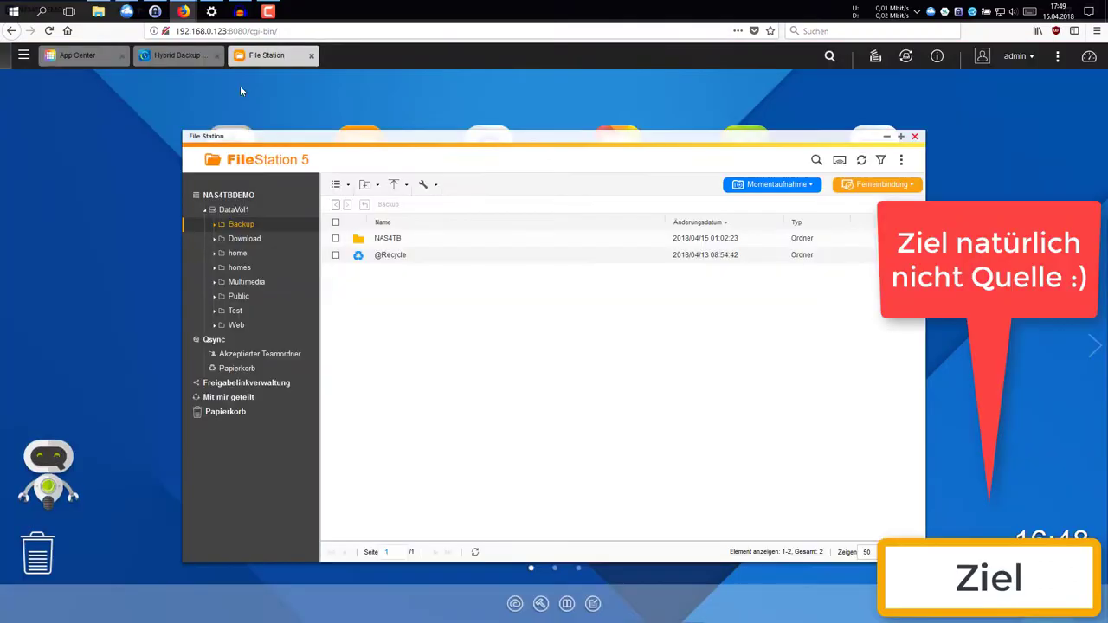
{"action": "left_click", "coordinate": [240, 85]}
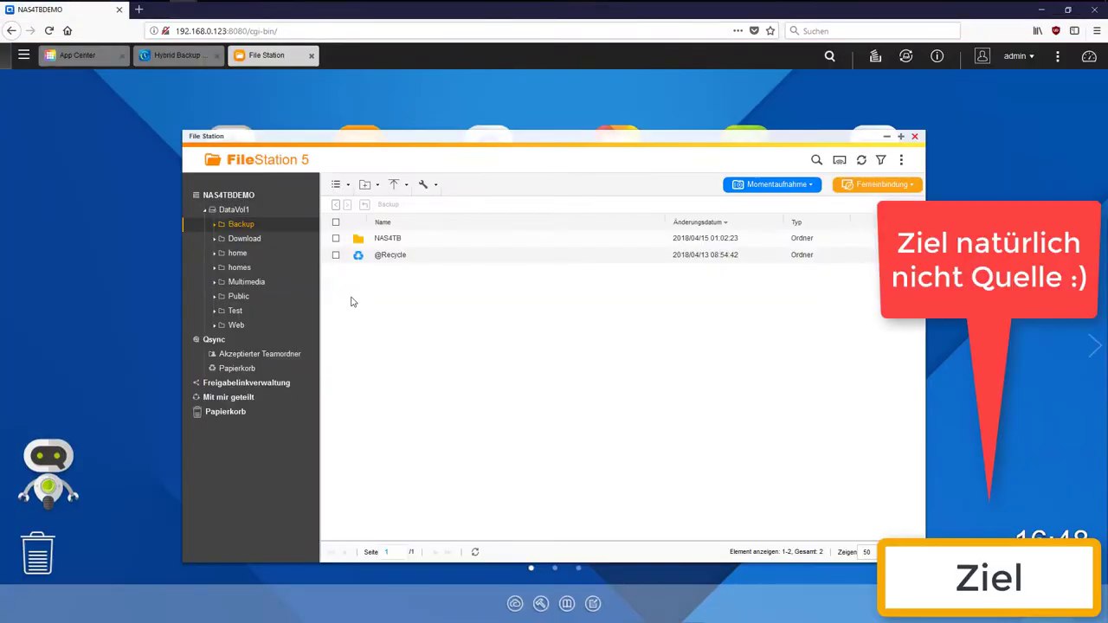
{"action": "left_click", "coordinate": [407, 238]}
{"action": "double_click", "coordinate": [407, 237]}
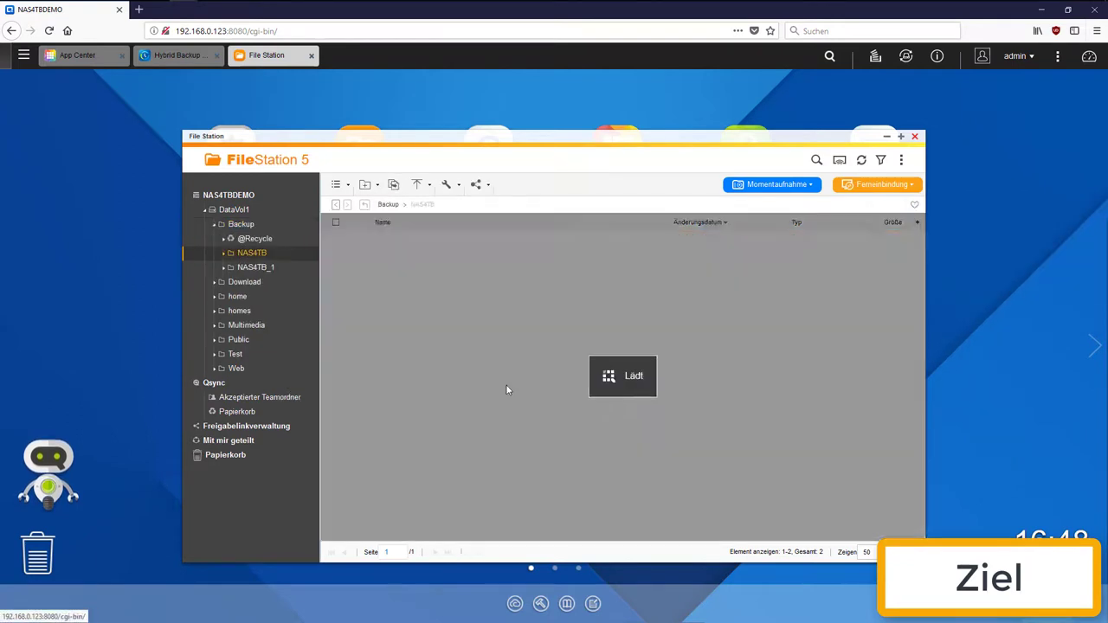